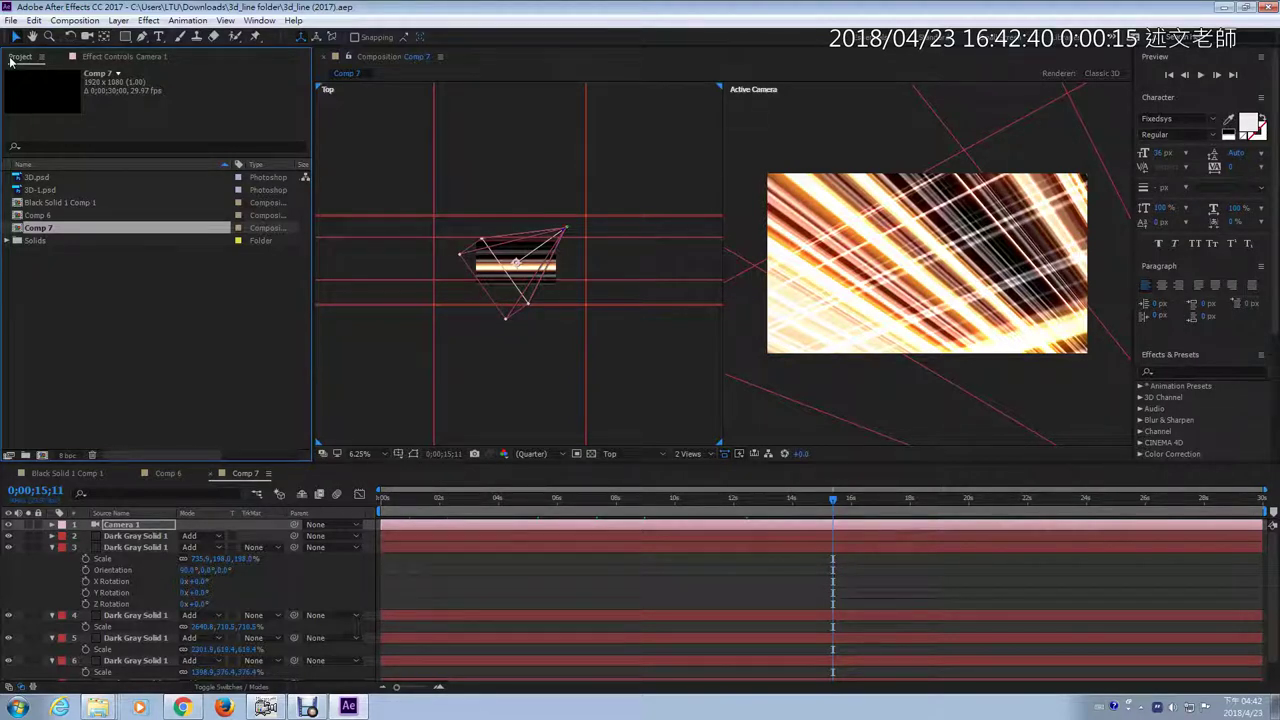
Import the TV_screen20180416.aep project from the TV_screen folder in Downloads into the current project
right_click(113, 318)
mouse_move(145, 382)
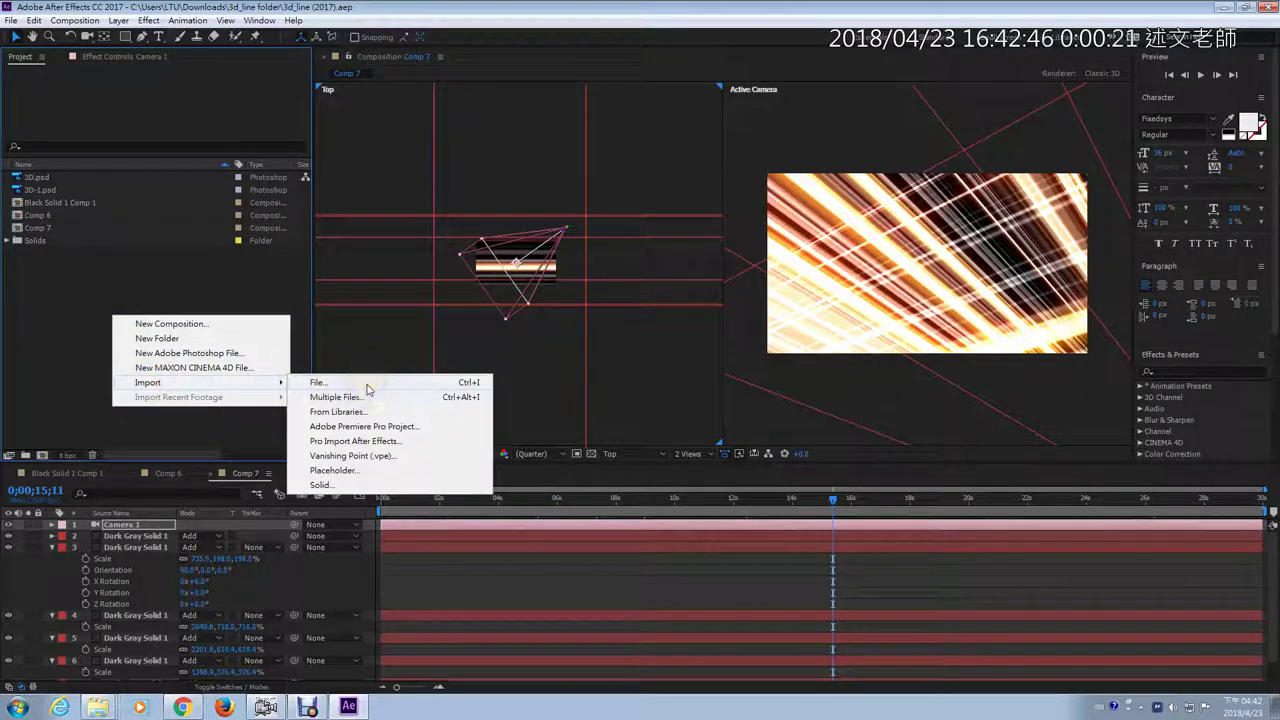
left_click(60, 303)
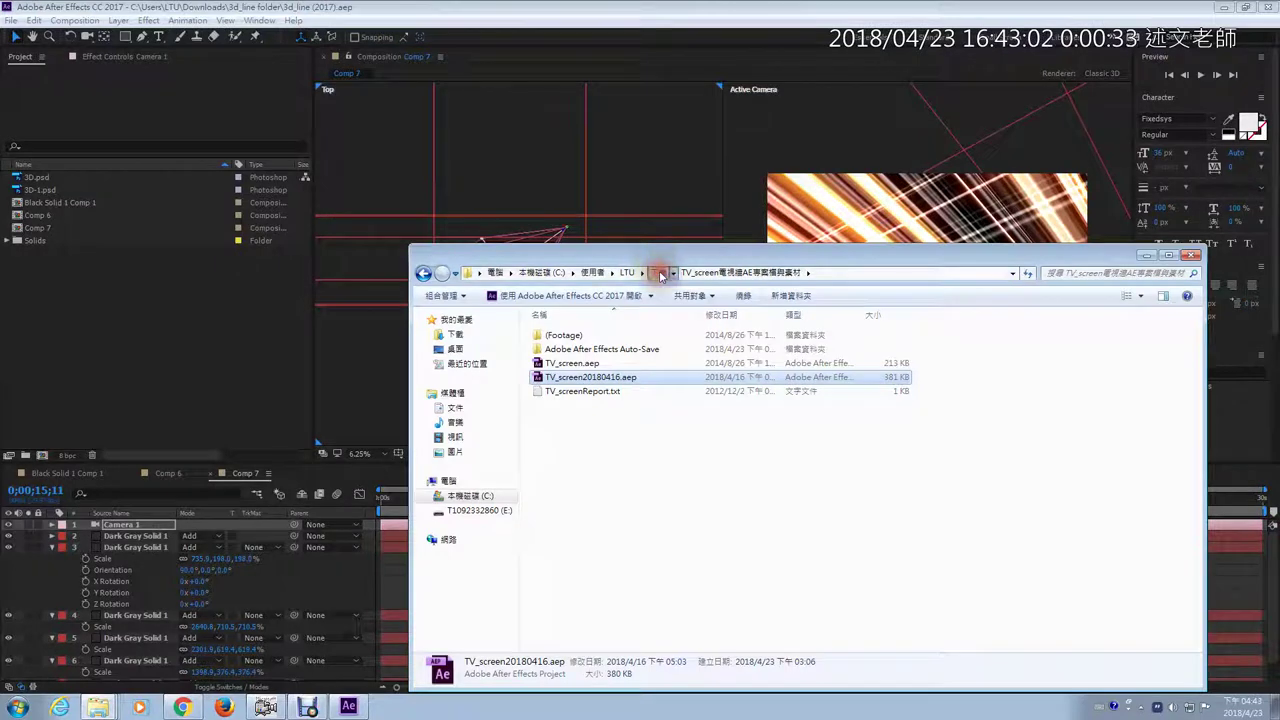
left_click(657, 272)
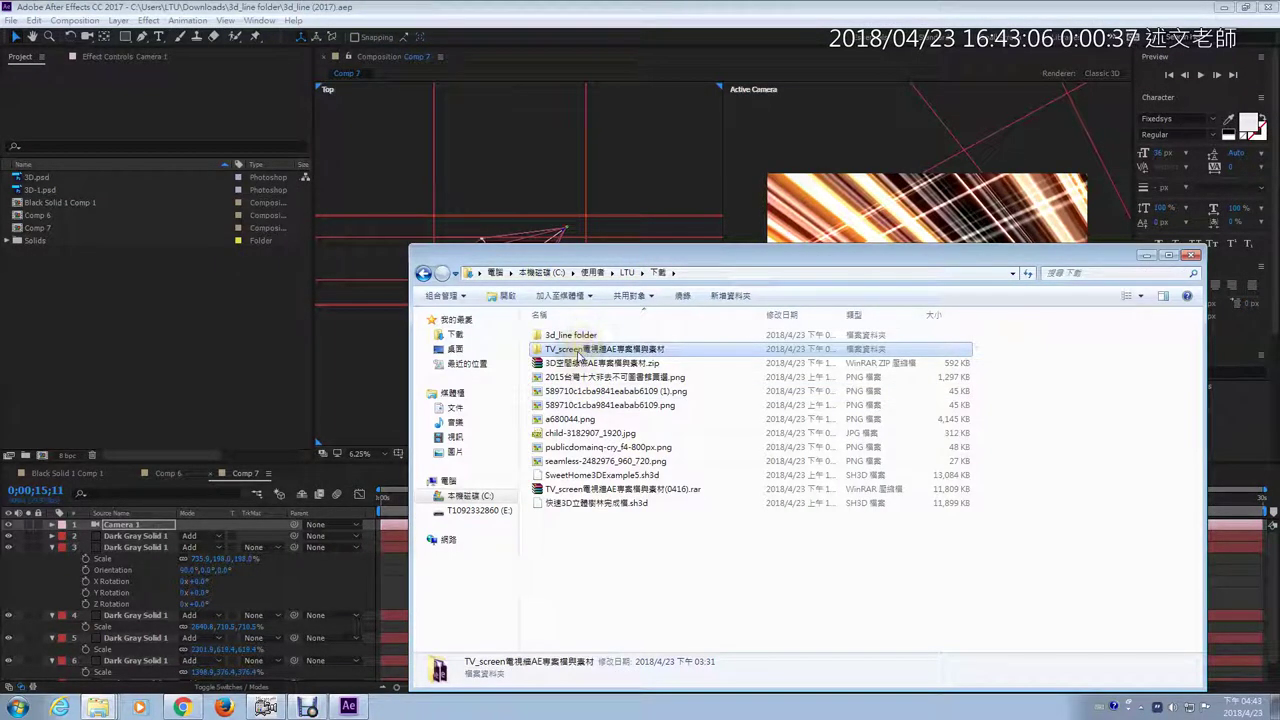
double_click(578, 350)
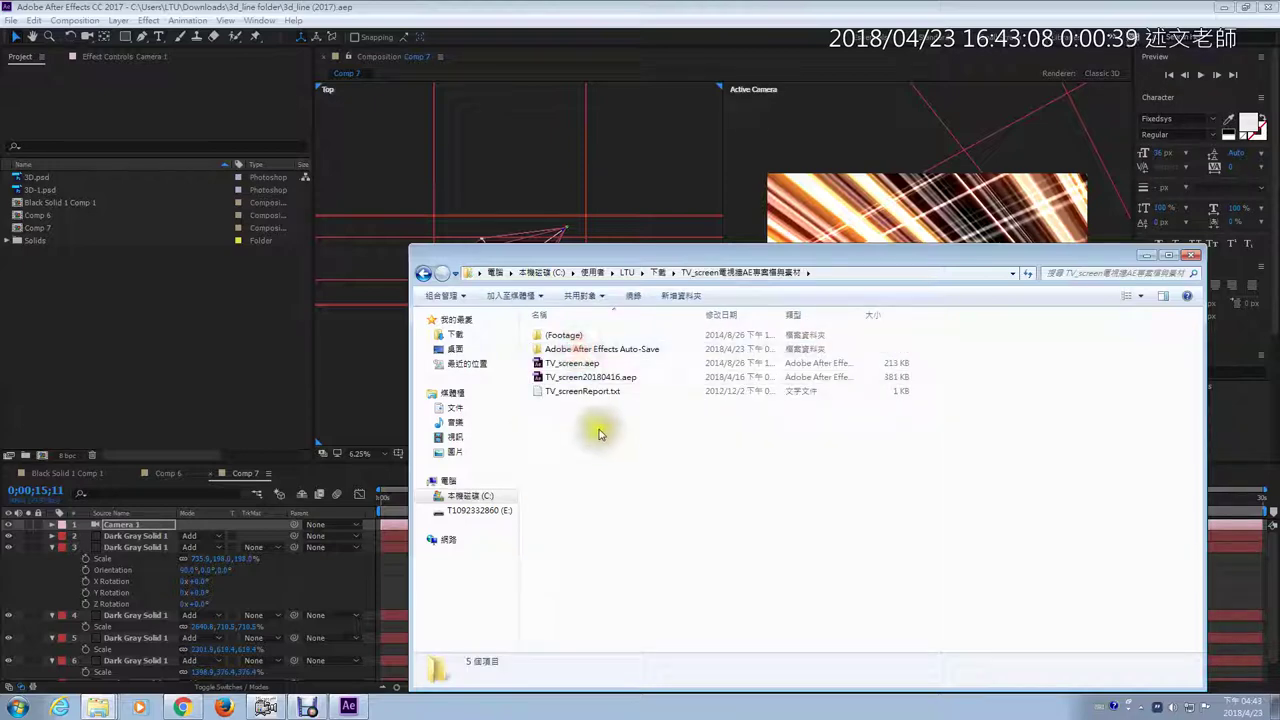
left_click(590, 380)
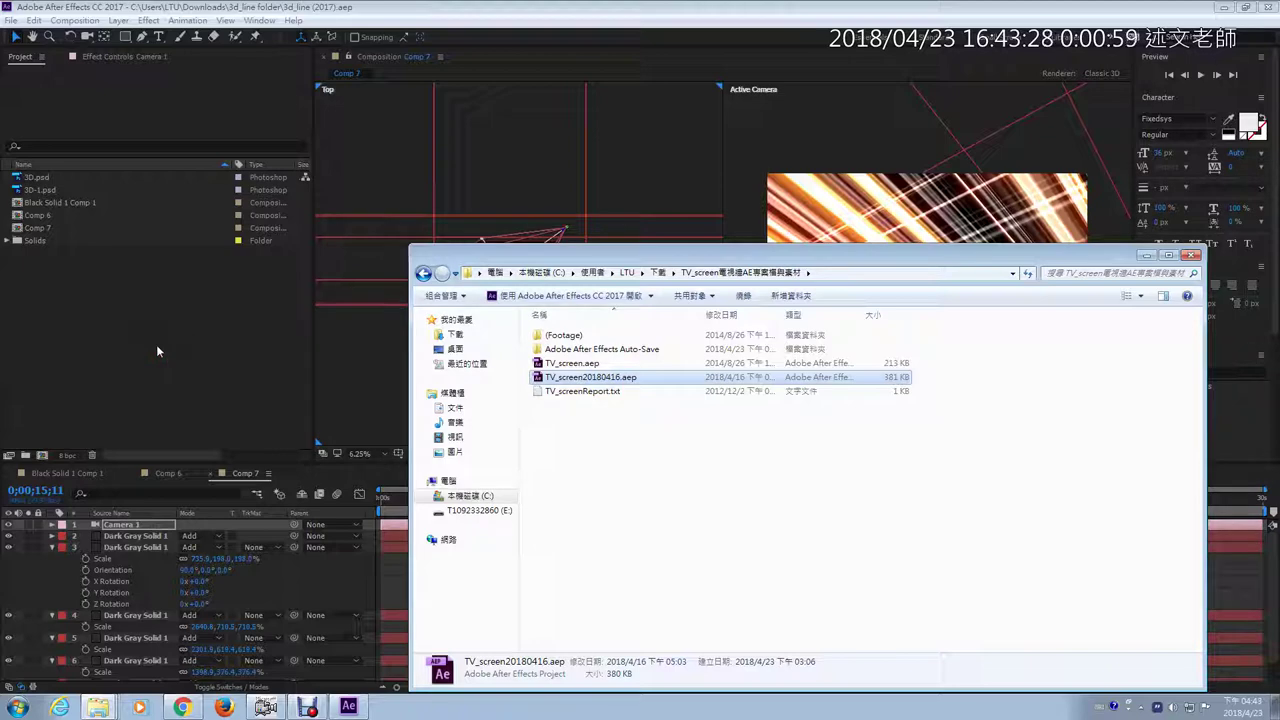
left_click(95, 8)
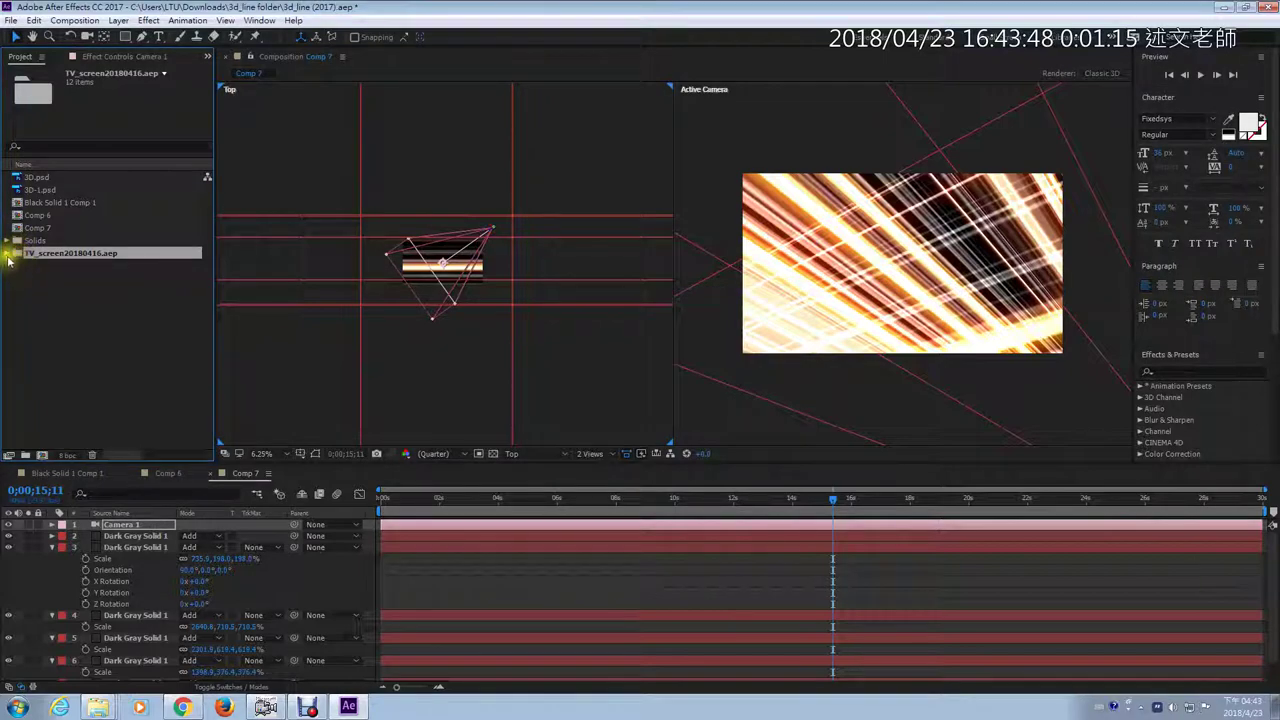
Expand the imported TV_screen20180416.aep folder and open its TVscreen composition
left_click(14, 253)
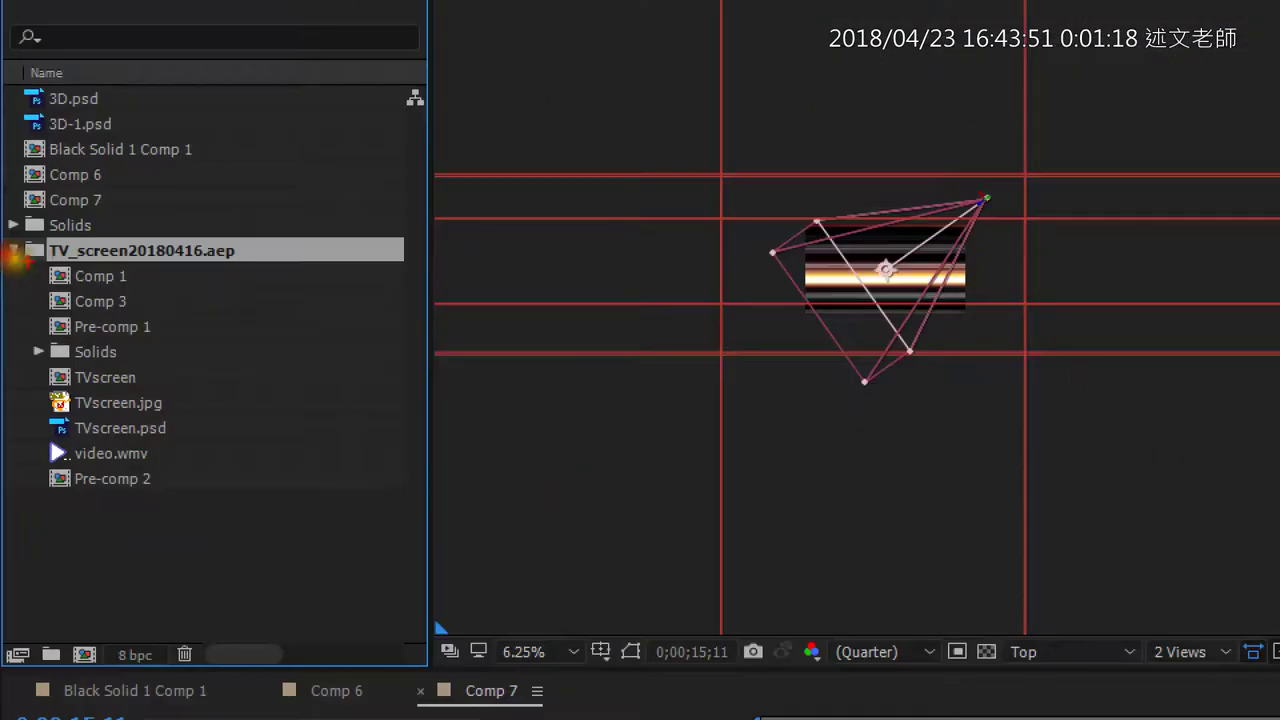
left_click_drag(18, 260, 18, 413)
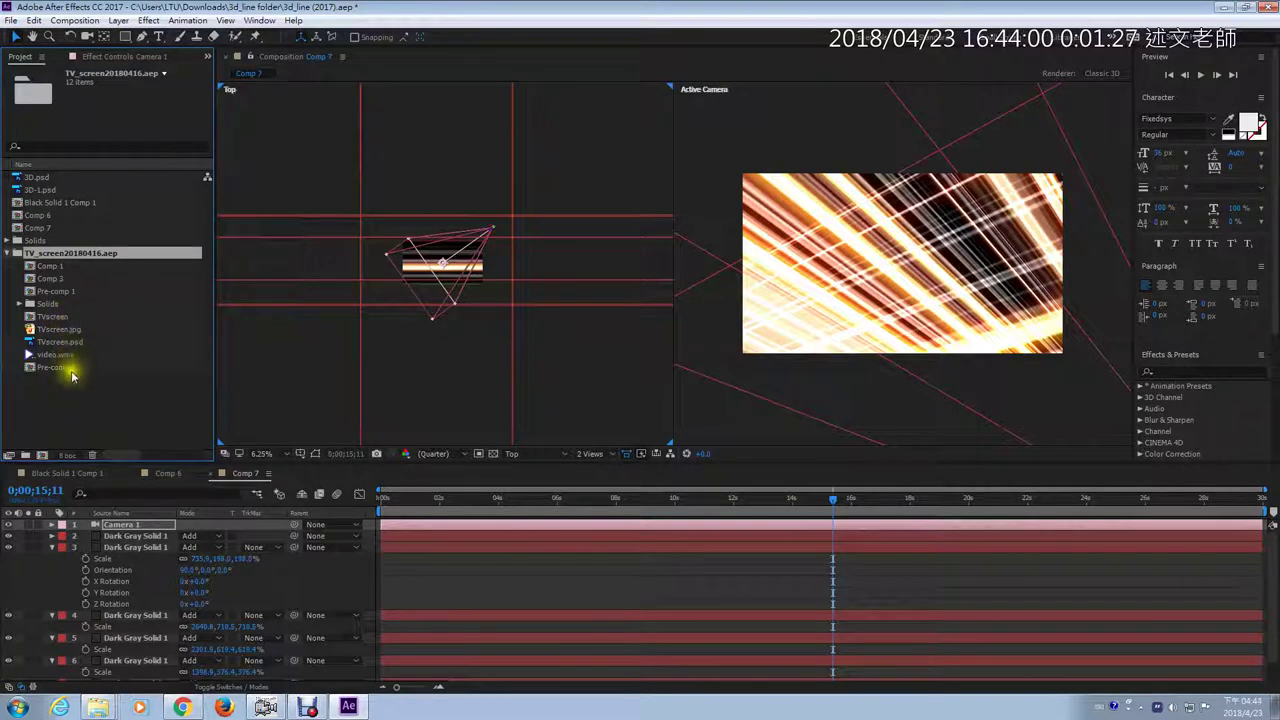
left_click(62, 317)
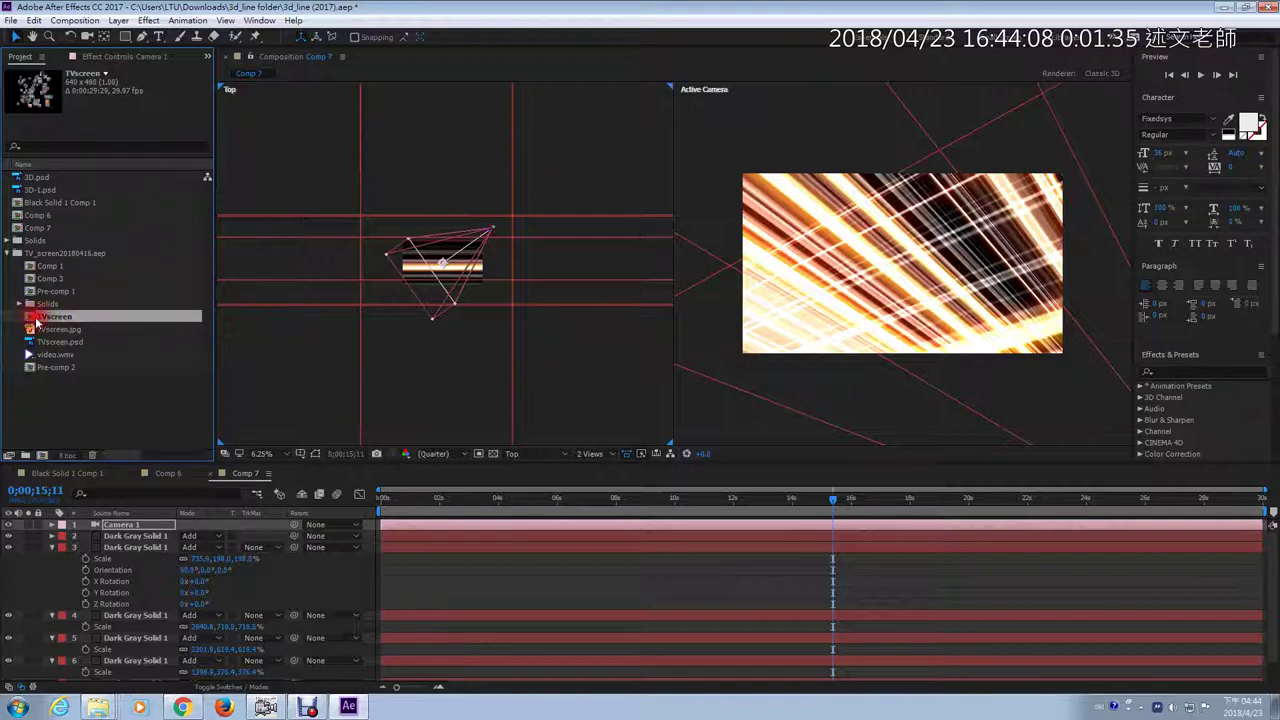
double_click(38, 318)
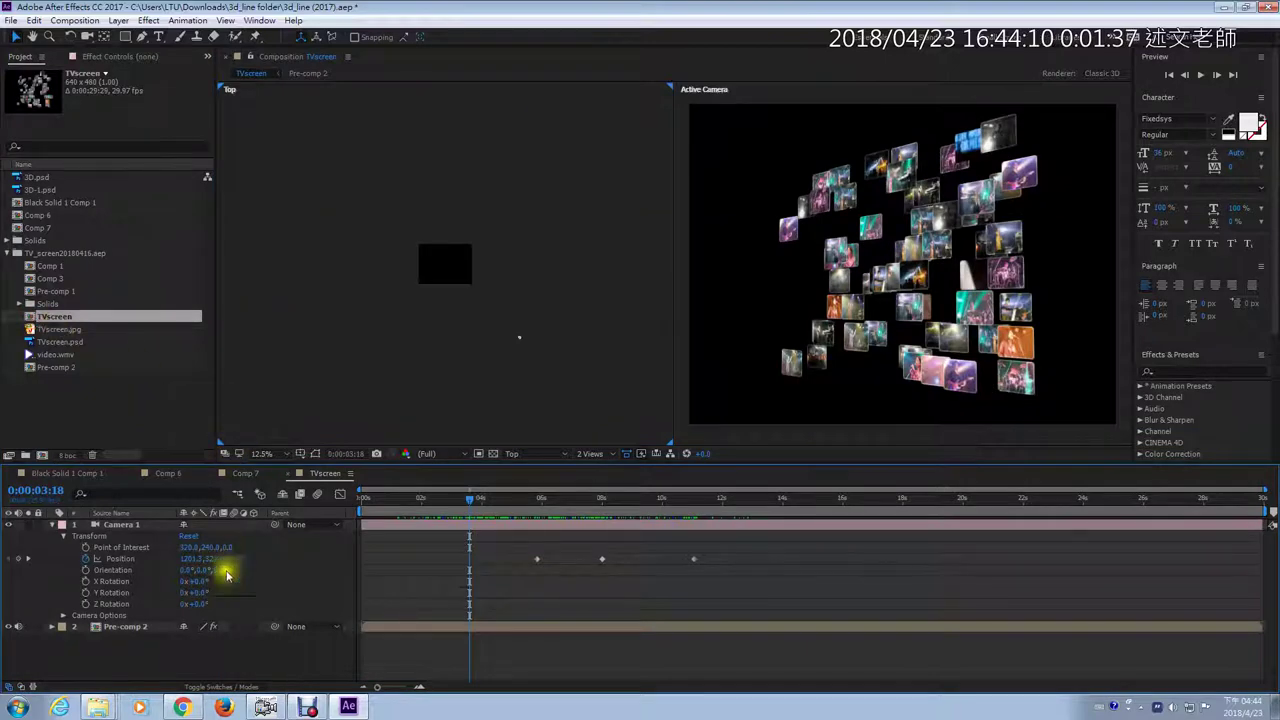
Collapse the Camera 1 properties in the TVscreen composition and select the Pre-comp 2 layer
left_click_drag(148, 650, 114, 530)
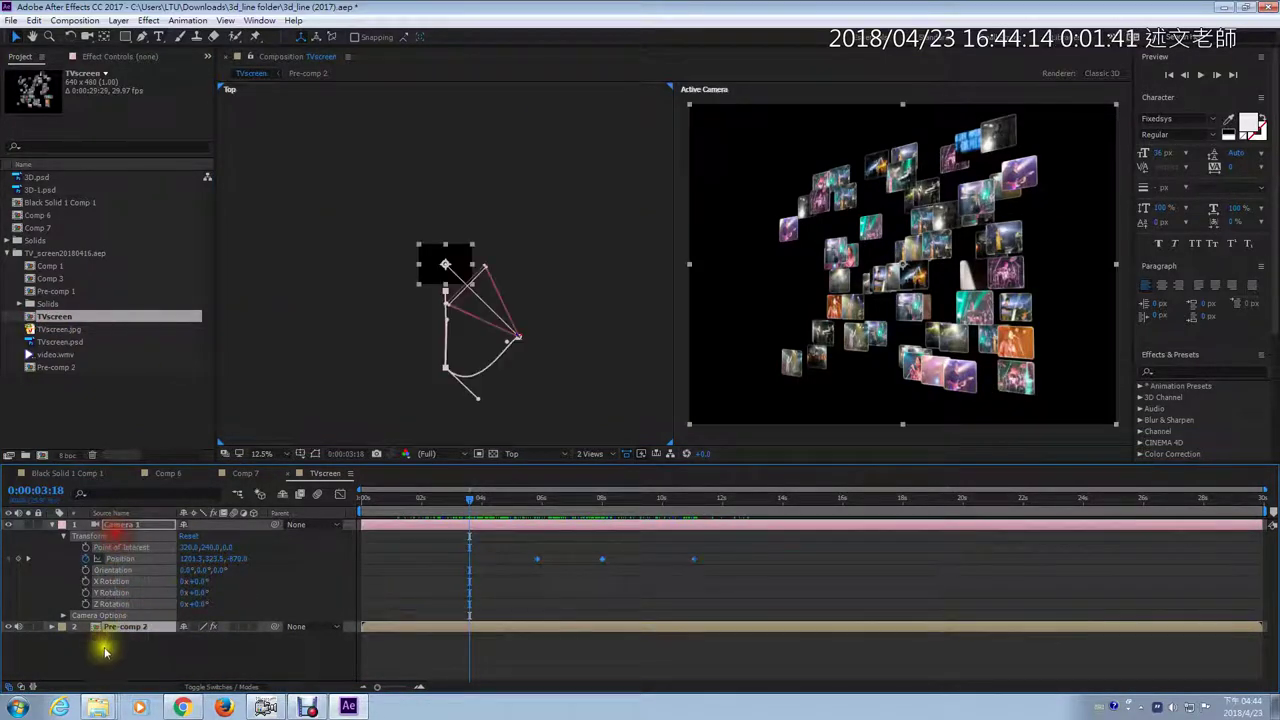
left_click(103, 646)
left_click(129, 628)
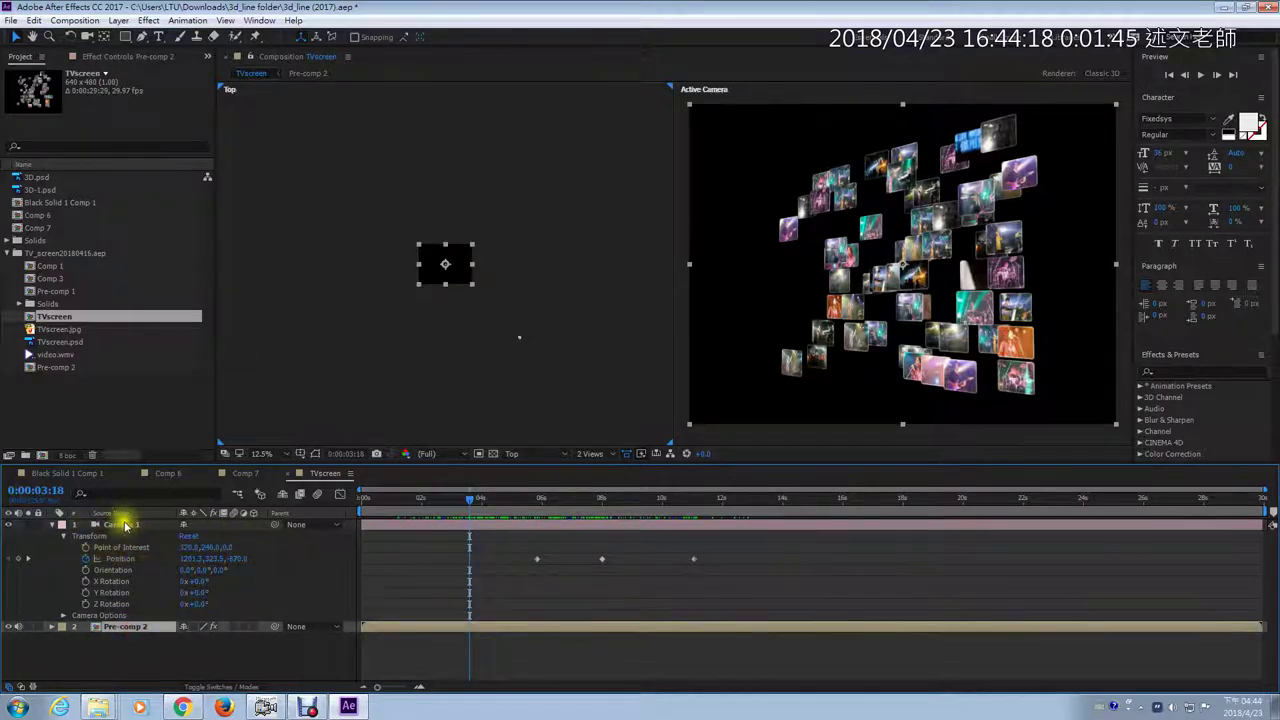
left_click(52, 524)
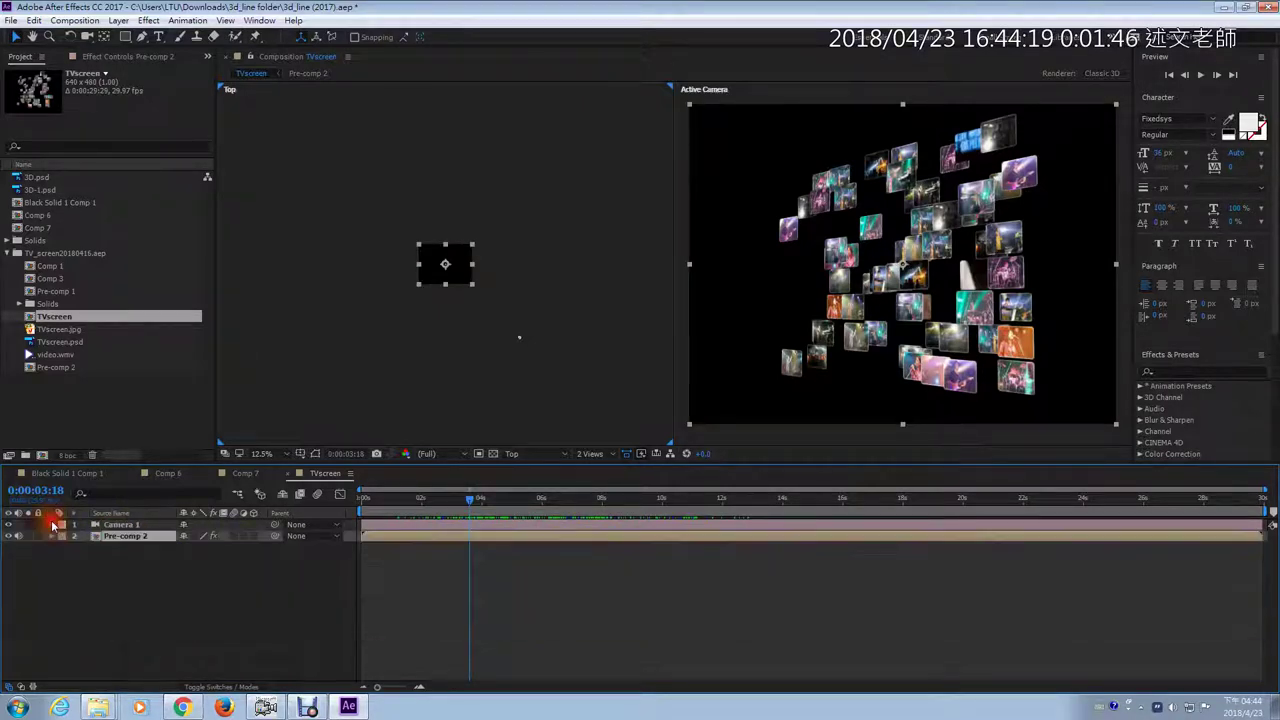
right_click(123, 538)
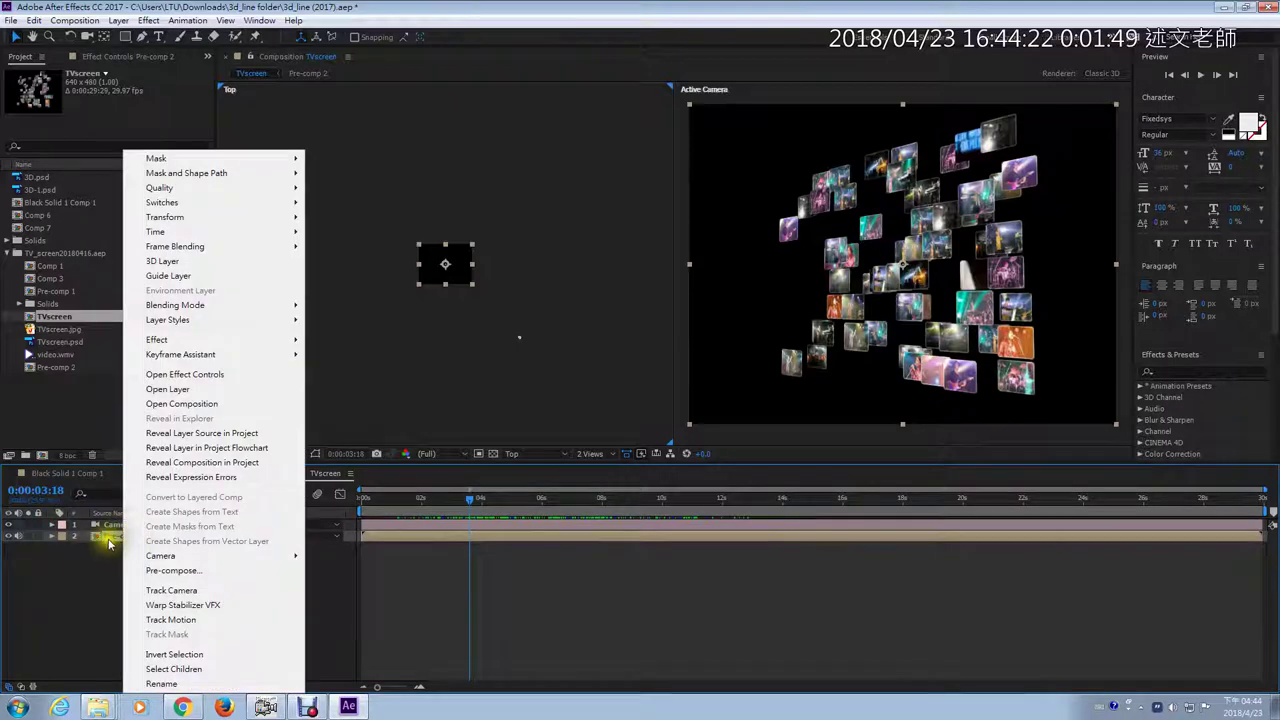
left_click(110, 541)
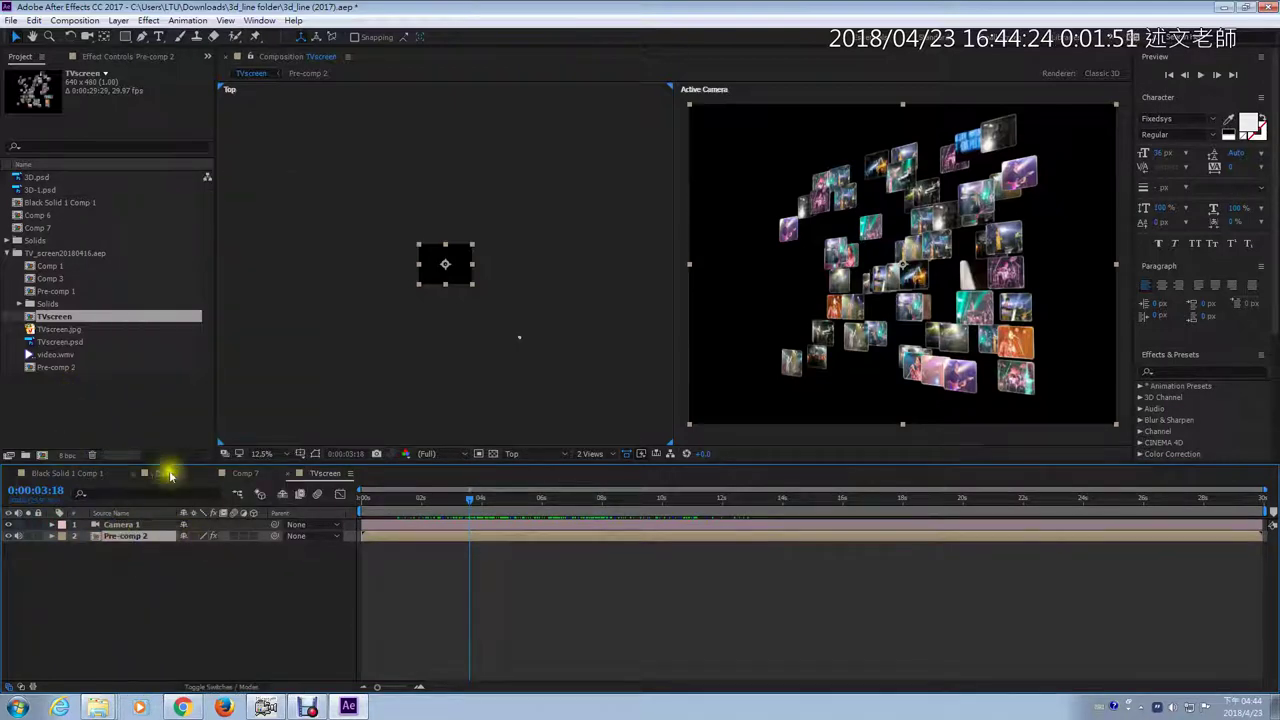
Collapse the expanded properties of all Dark Gray Solid 1 layers in Comp 7 and deselect the layers
left_click(243, 475)
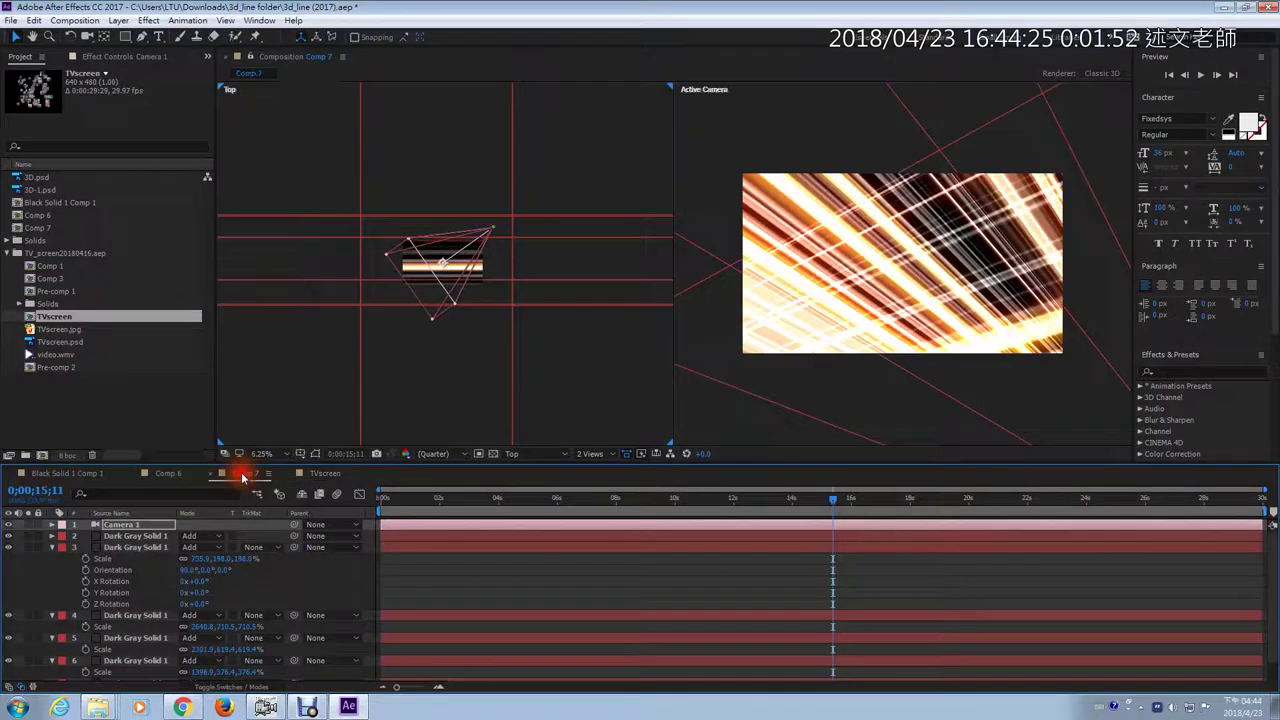
left_click(53, 548)
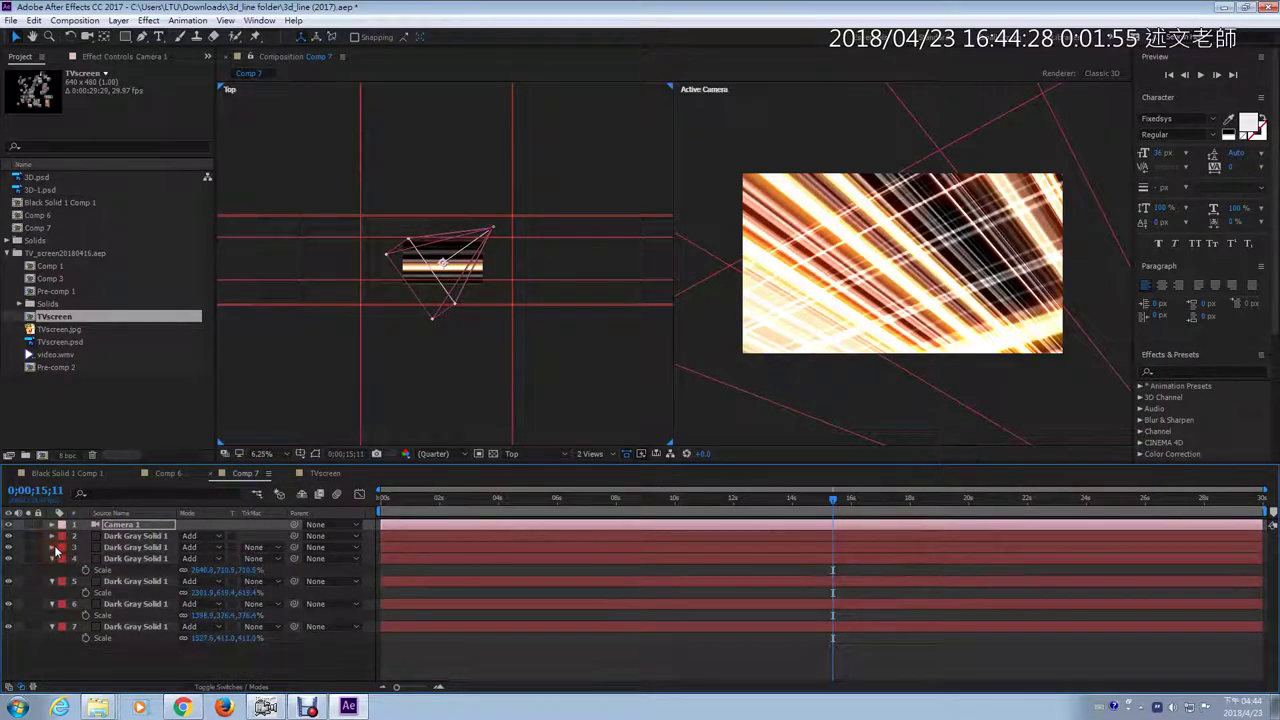
left_click(143, 540)
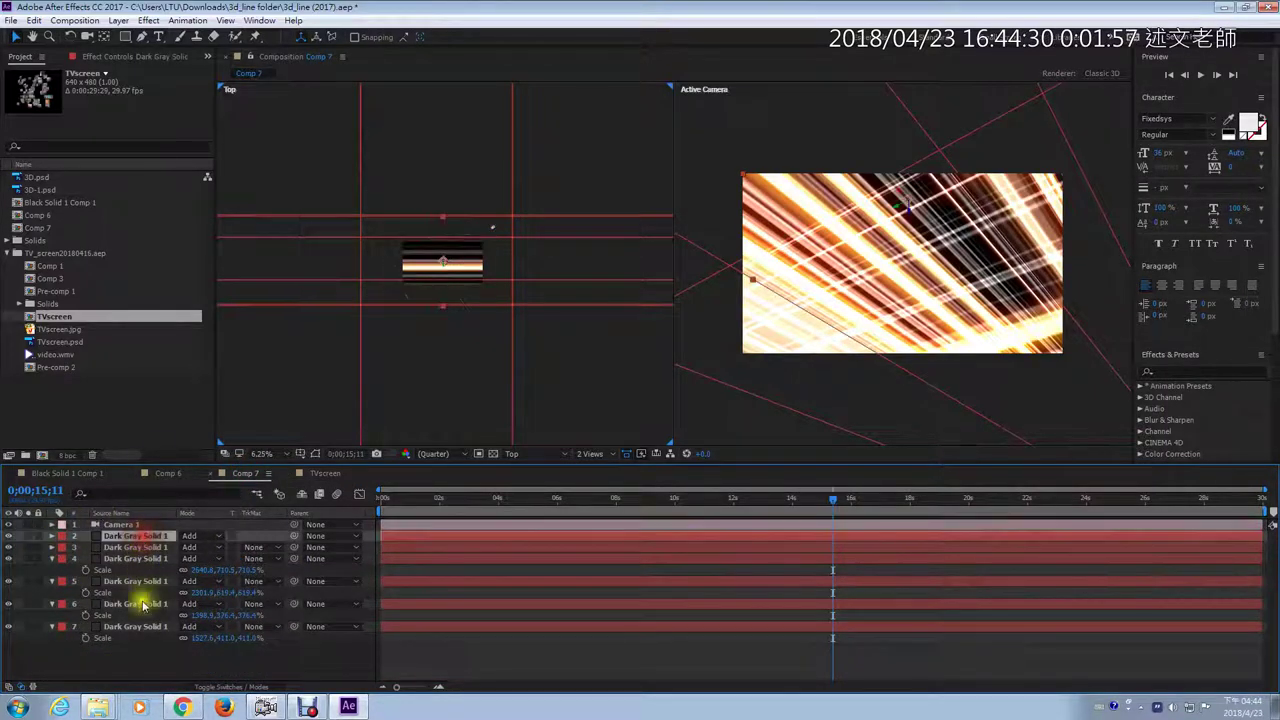
left_click(140, 626)
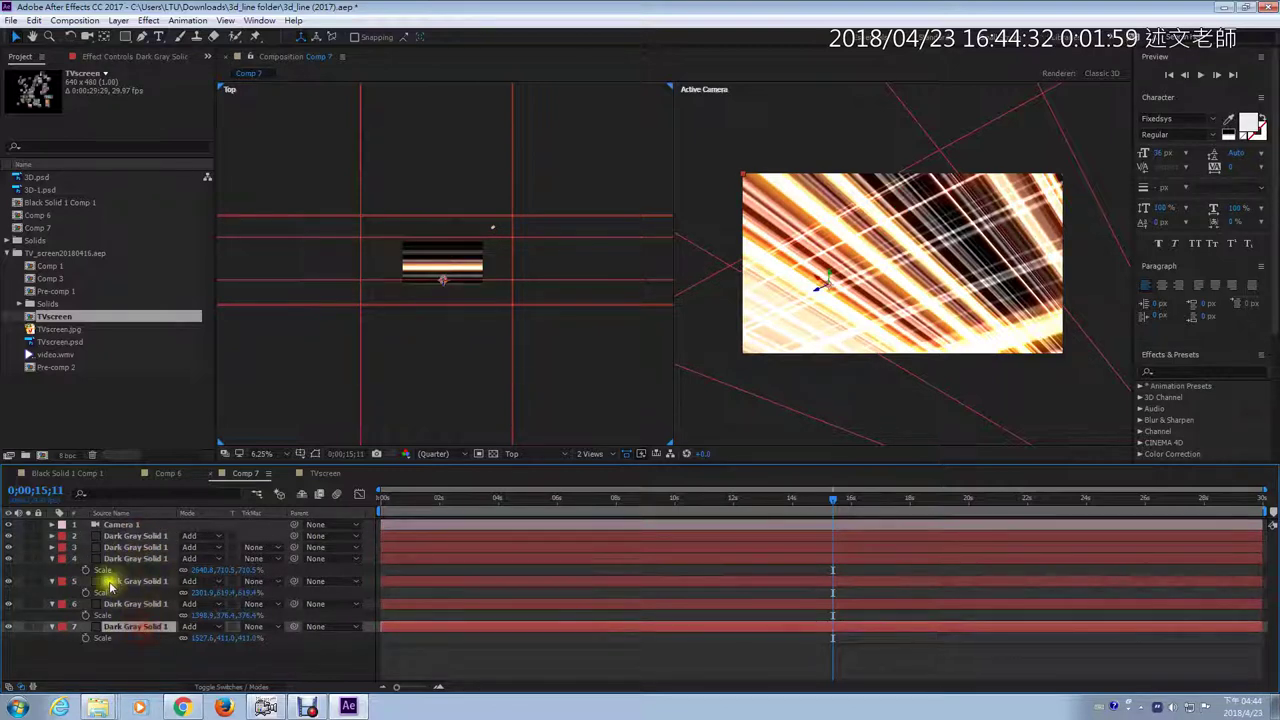
left_click(133, 541)
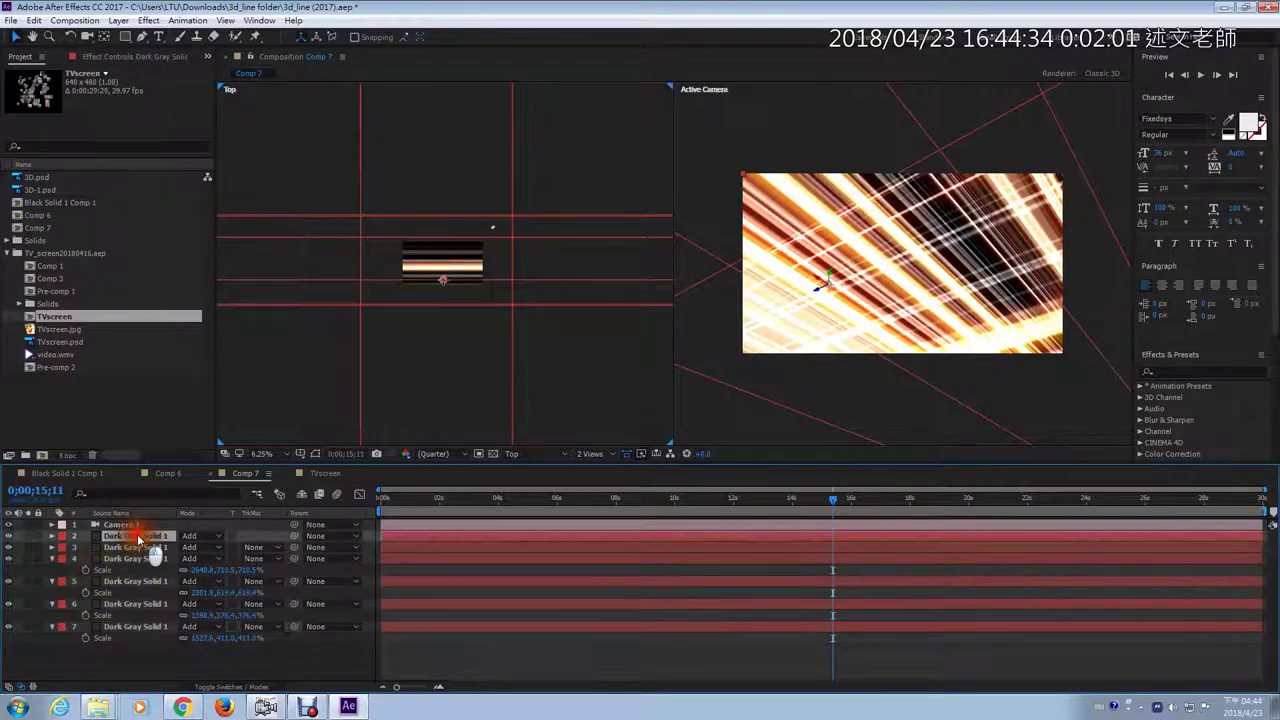
left_click(140, 626, "shift")
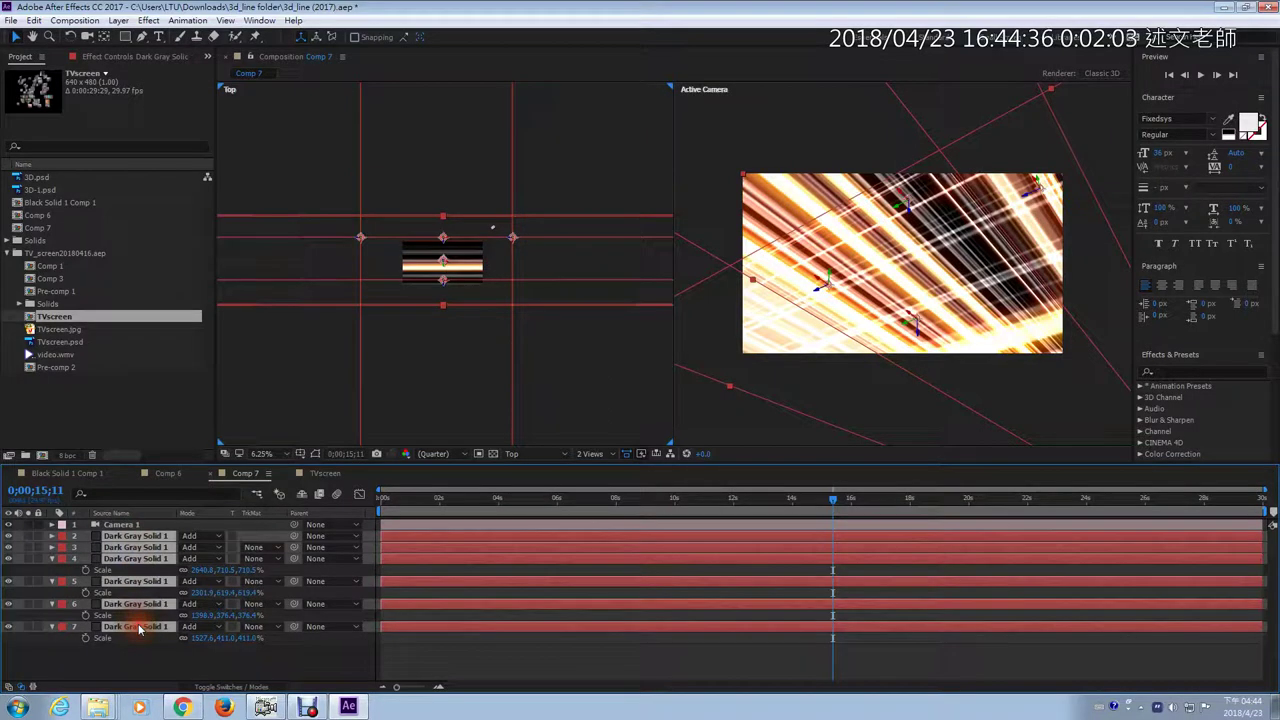
key("ctrl+grave")
key("ctrl+grave")
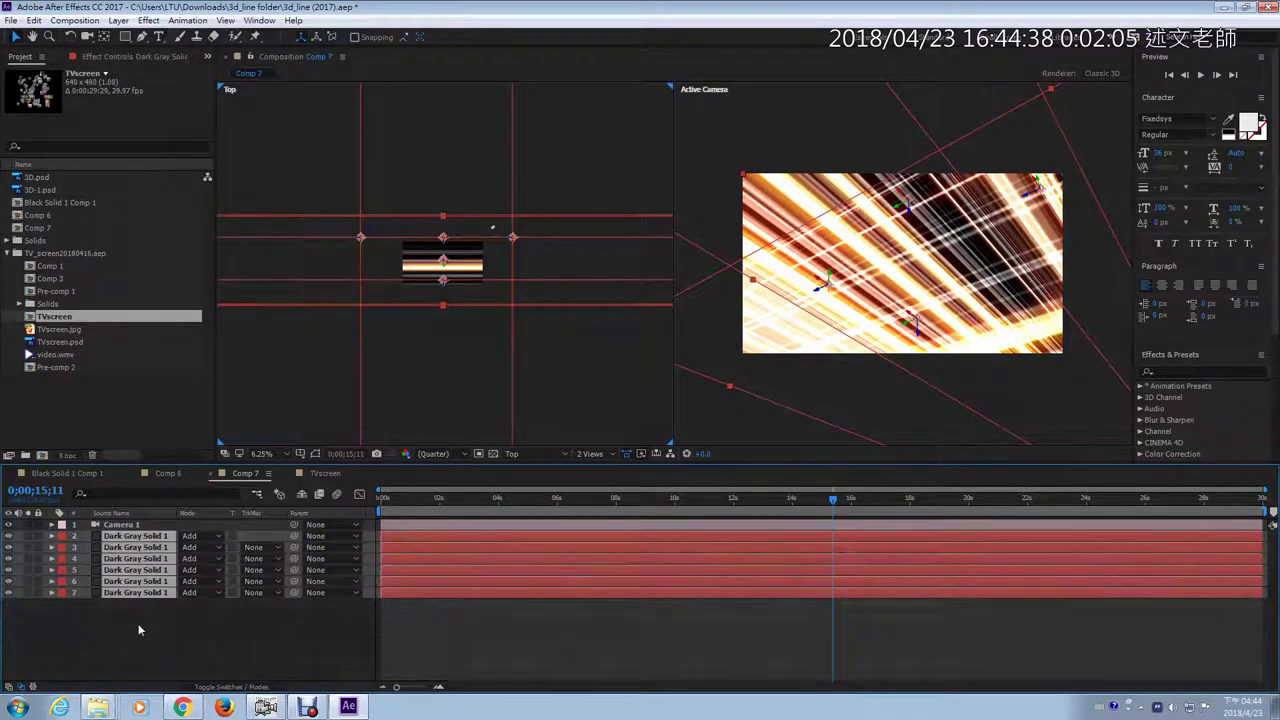
left_click(118, 629)
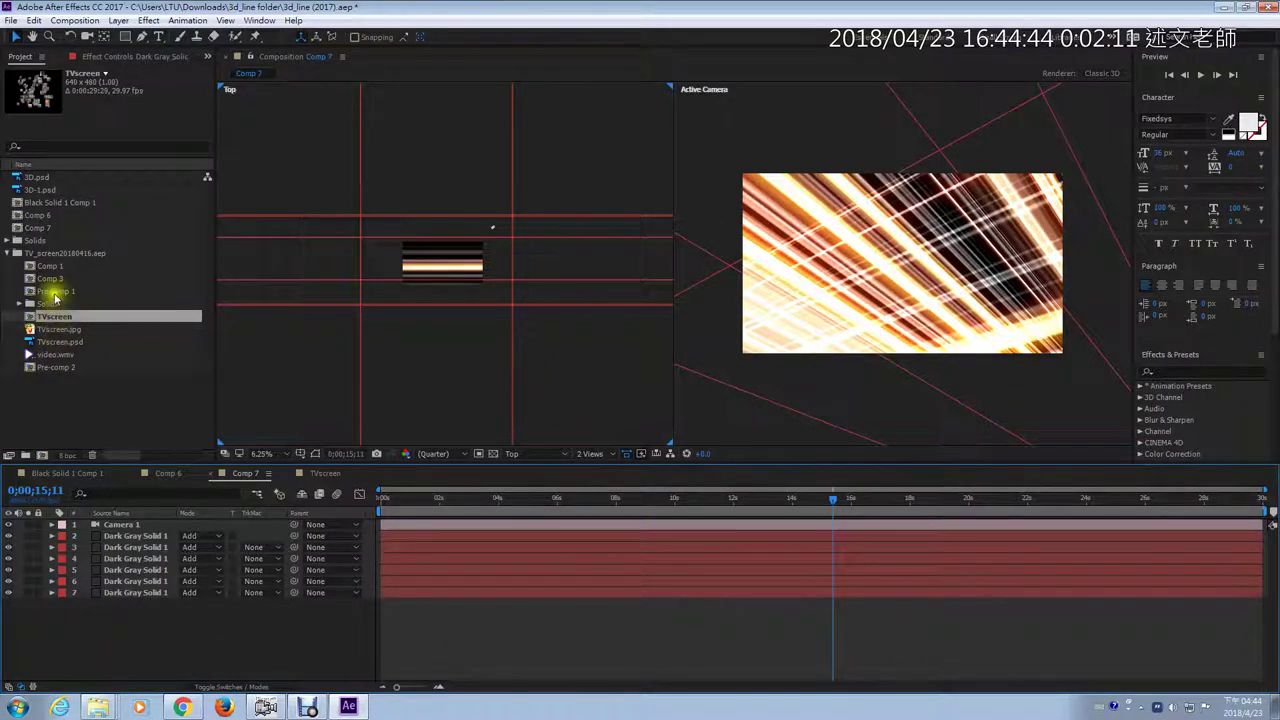
Try placing Pre-comp 2 from the imported folder directly beneath Camera 1 in Comp 7
left_click_drag(63, 369, 92, 530)
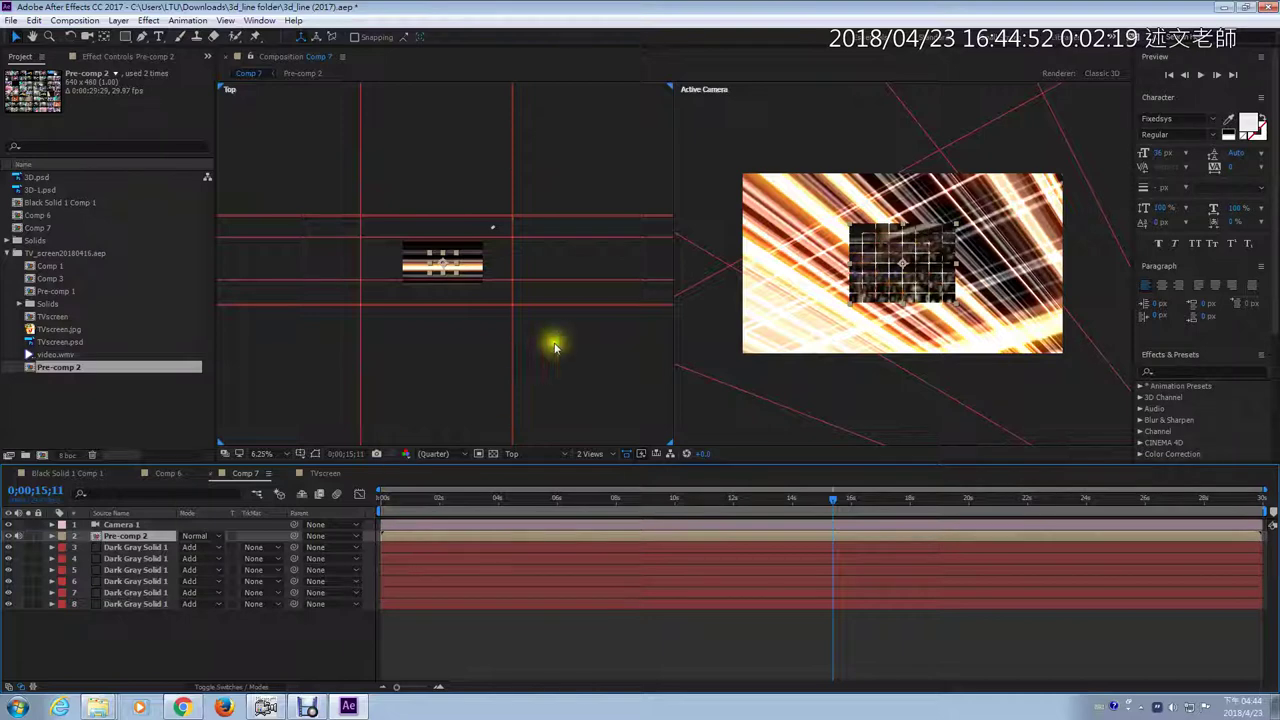
left_click_drag(388, 502, 506, 502)
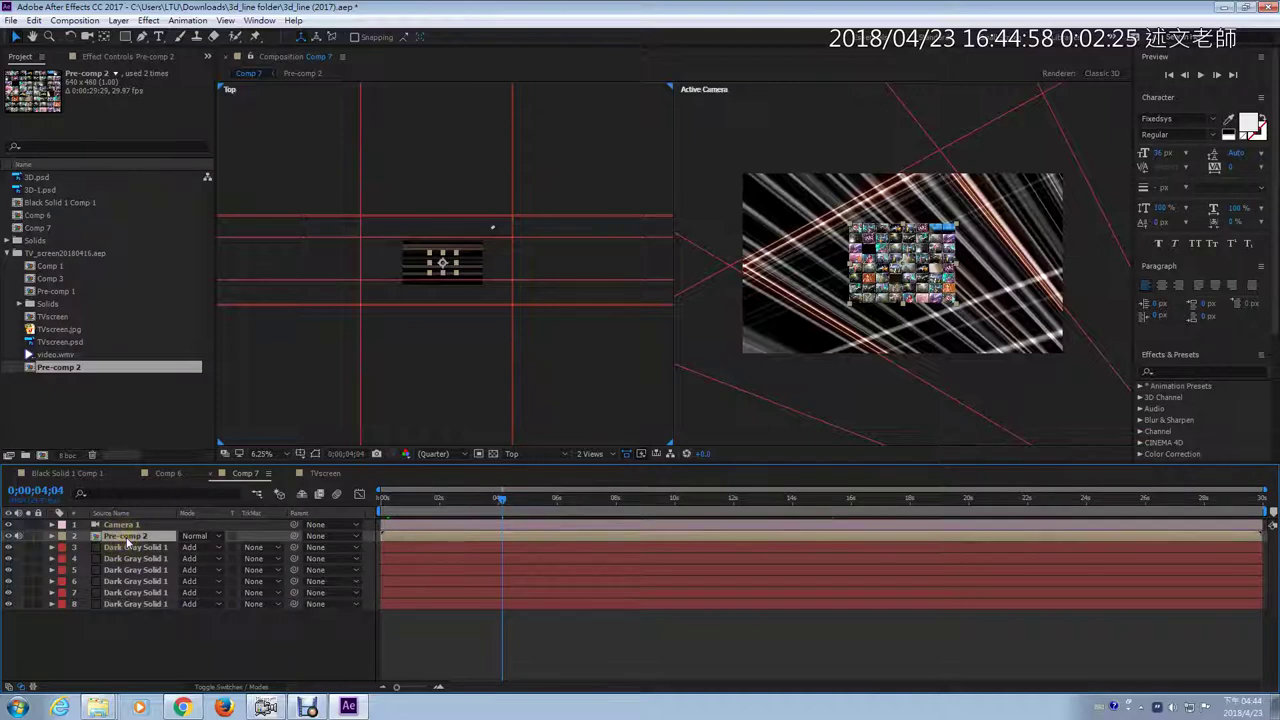
key("Delete")
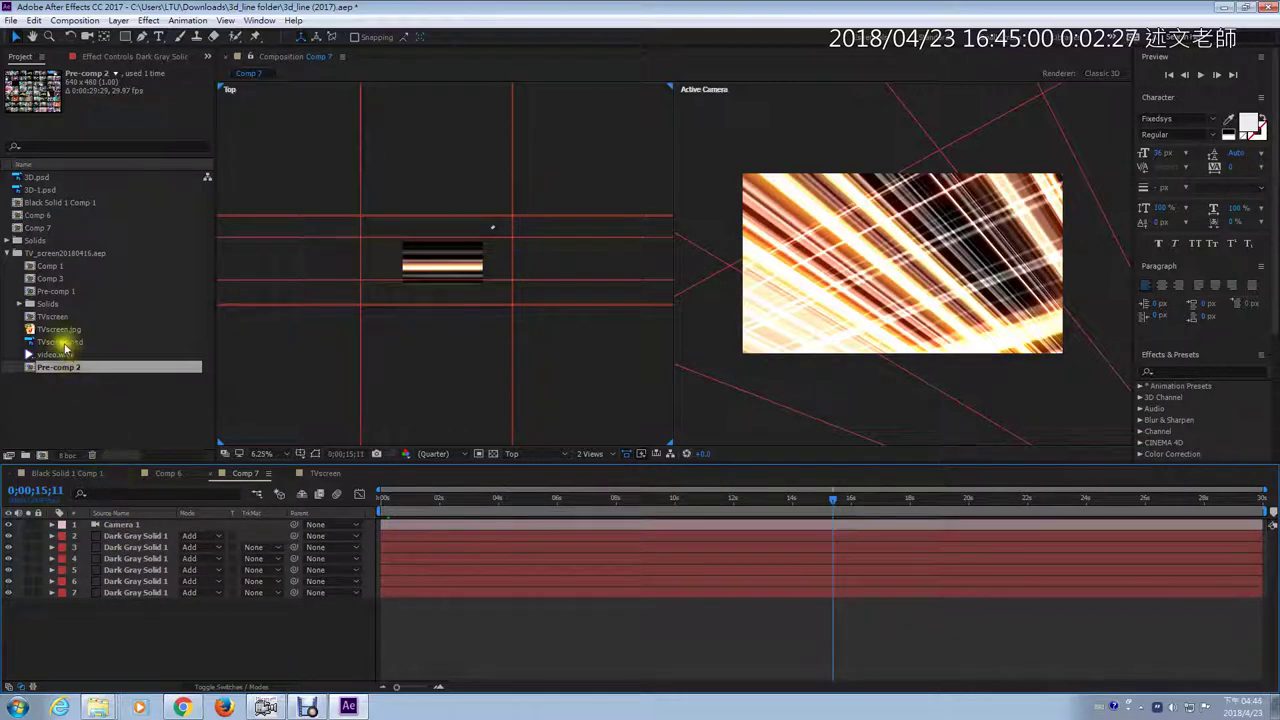
Copy the Pre-comp 2 layer from the TVscreen composition into Comp 7 and place it directly below Camera 1
left_click(325, 473)
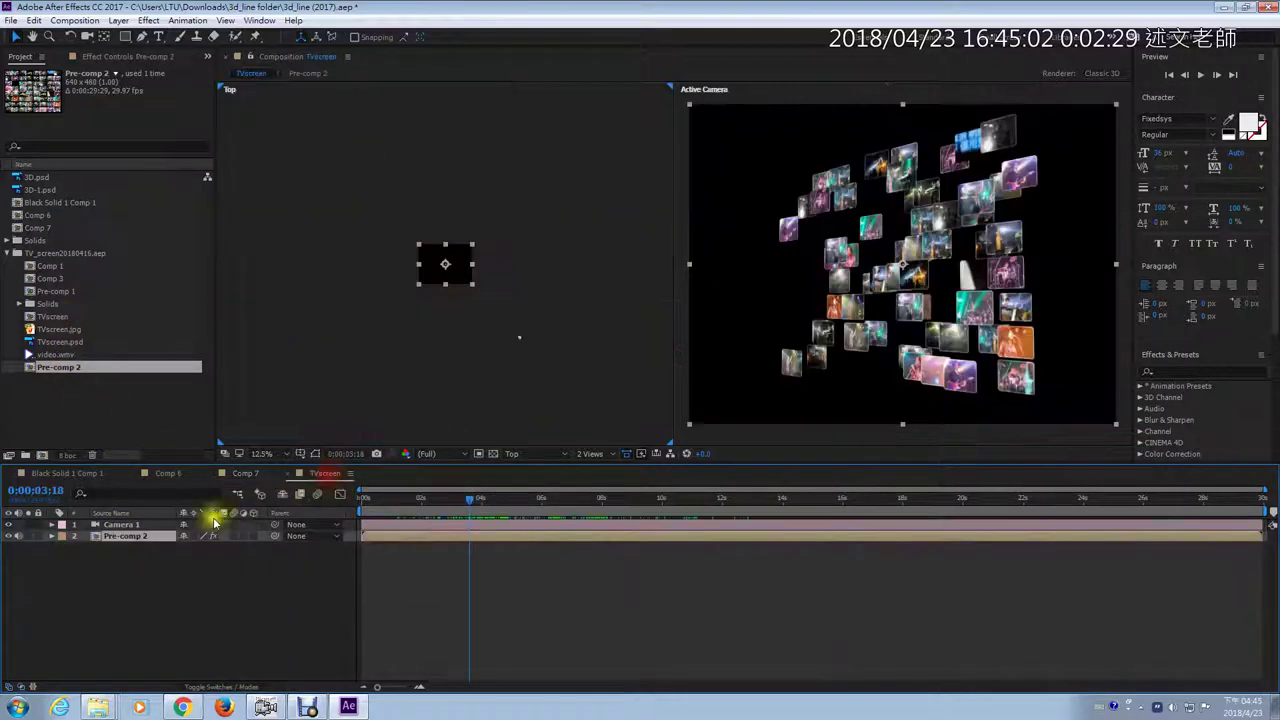
right_click(133, 541)
left_click(124, 547)
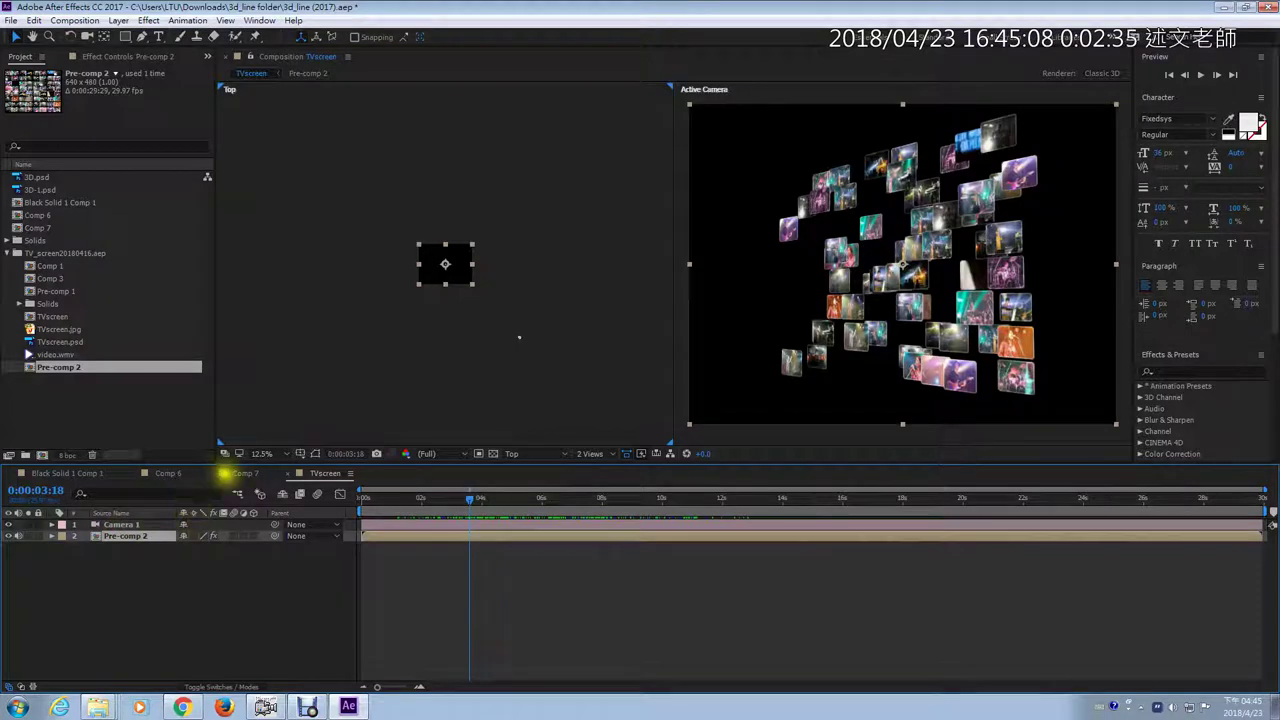
left_click(245, 473)
key("ctrl+v")
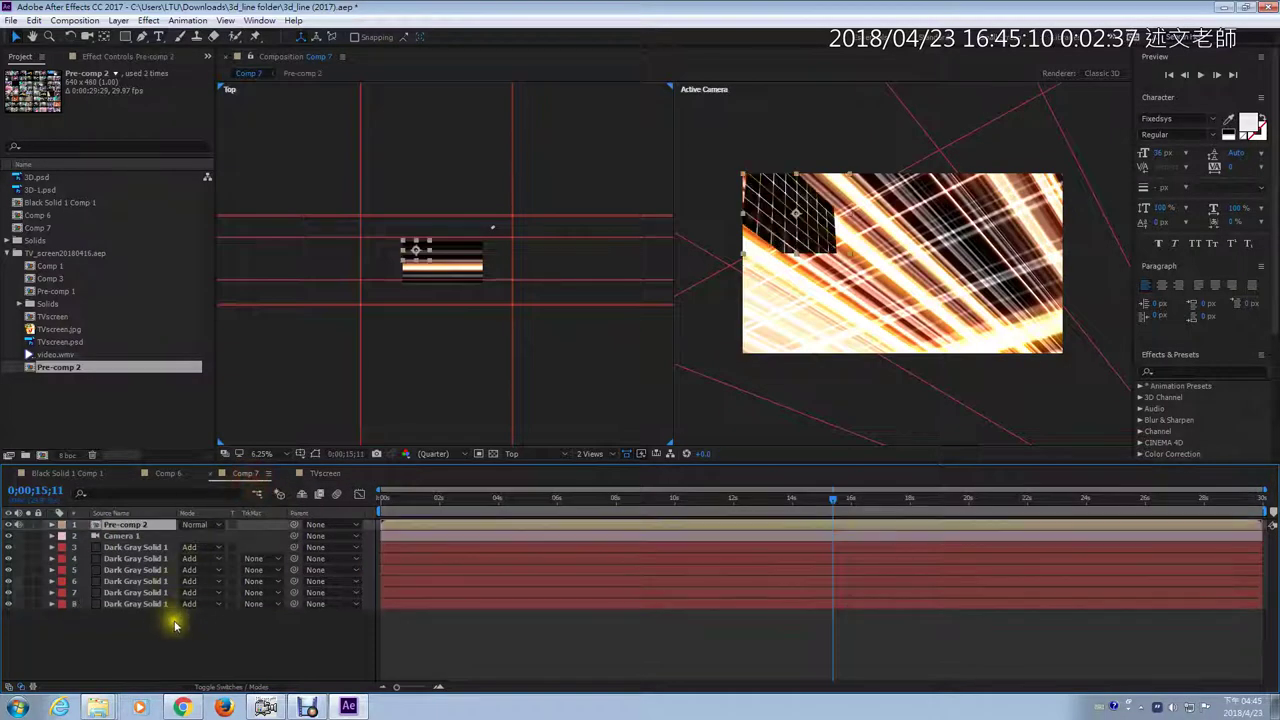
left_click_drag(145, 528, 145, 537)
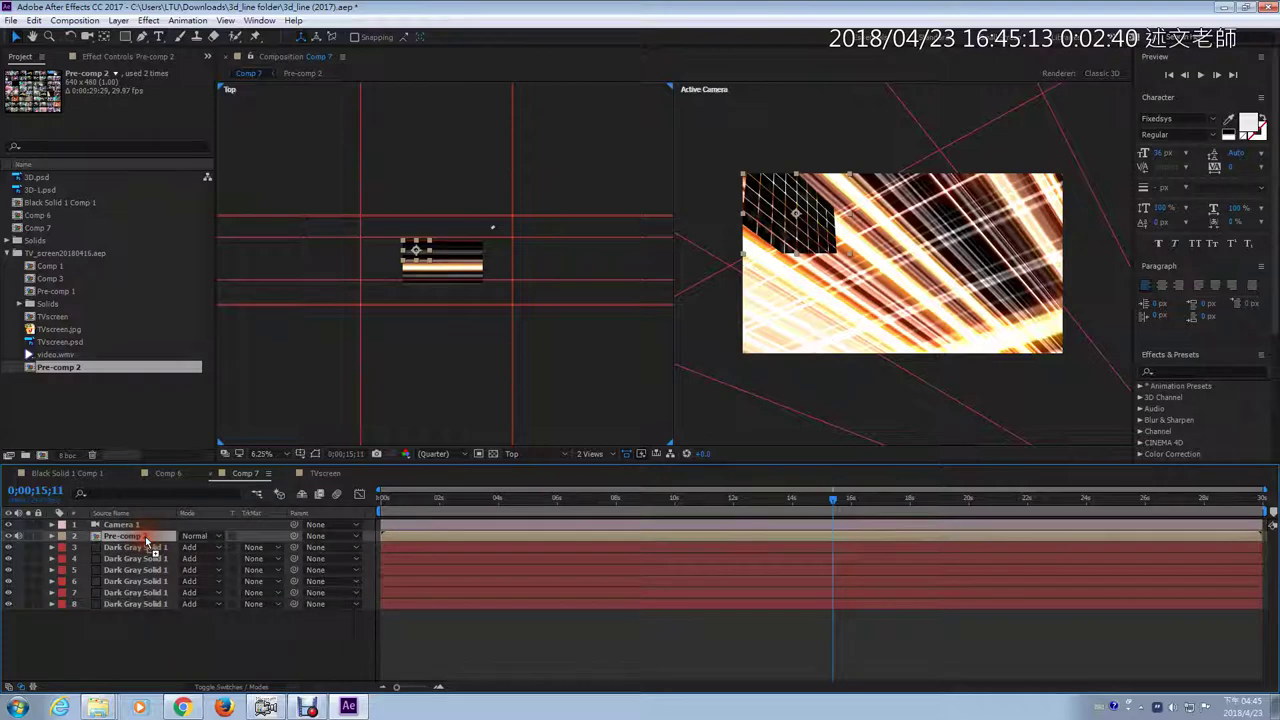
Compare the Card Wipe effect settings of the Pre-comp 2 layer in the TVscreen composition and in Comp 7
left_click(122, 56)
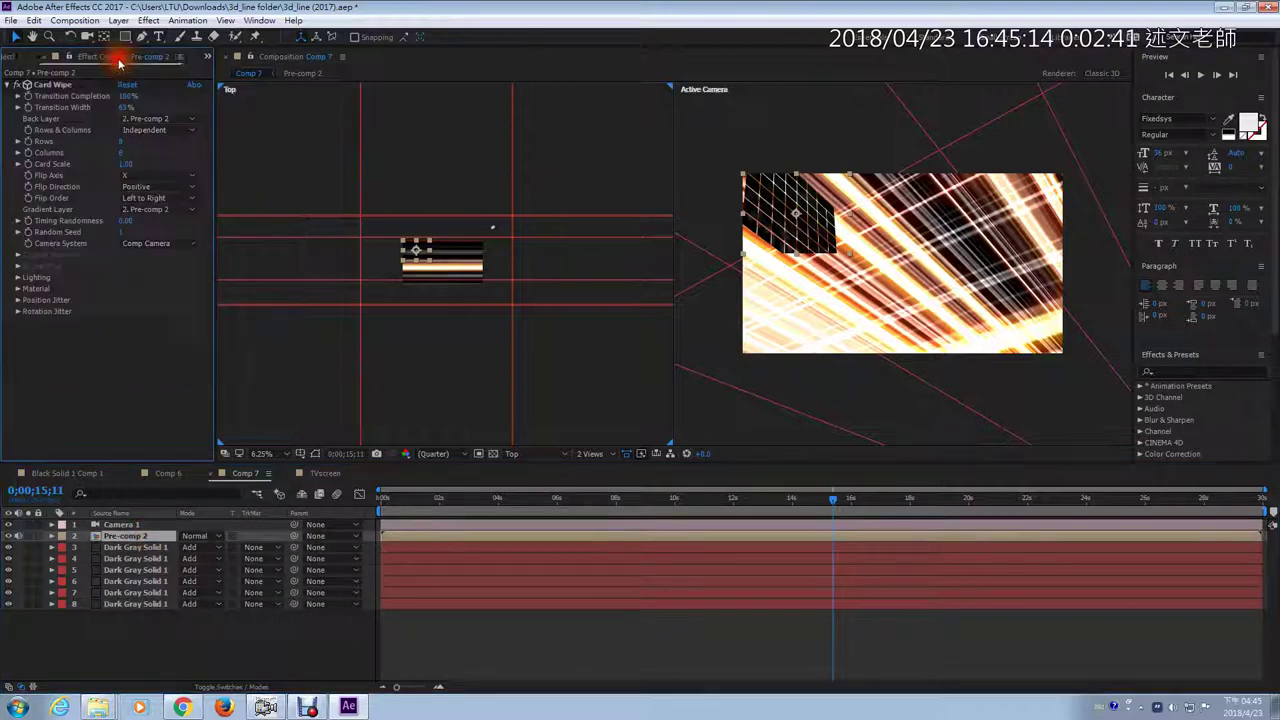
left_click(320, 473)
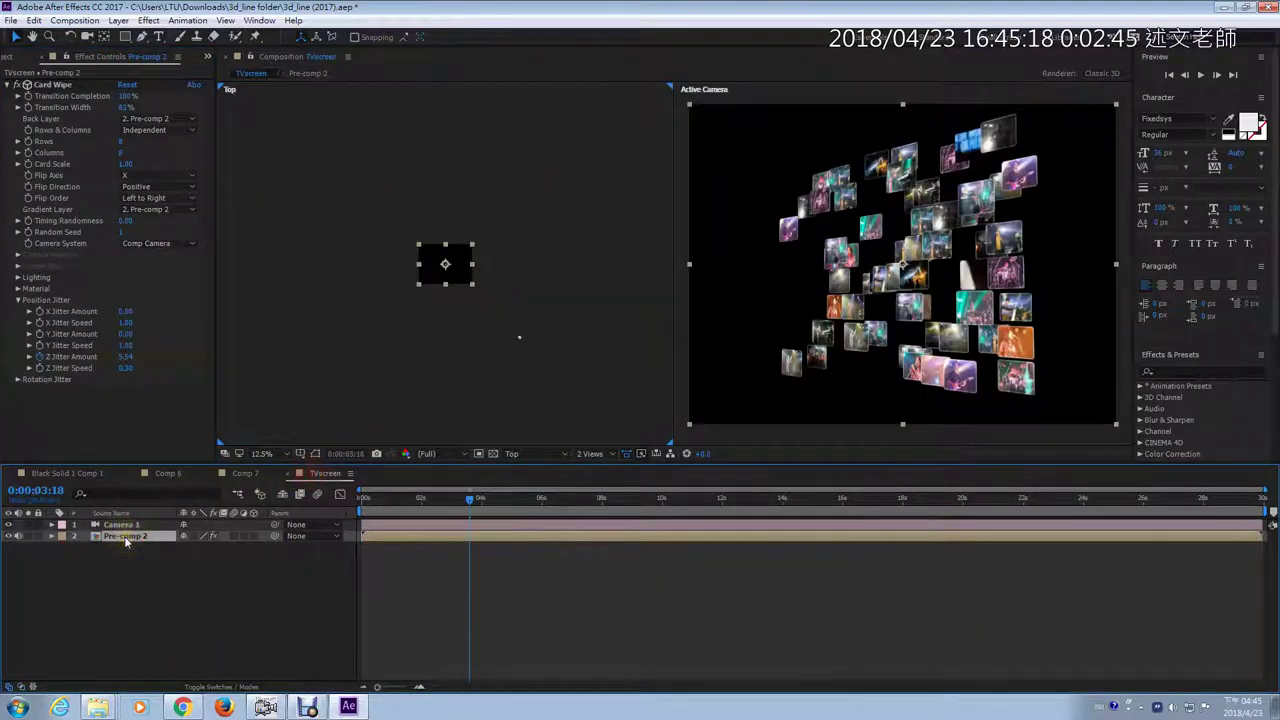
mouse_move(4, 70)
left_mouse_down()
mouse_move(108, 124)
mouse_move(114, 143)
mouse_move(135, 524)
mouse_move(122, 530)
mouse_move(146, 536)
left_mouse_up()
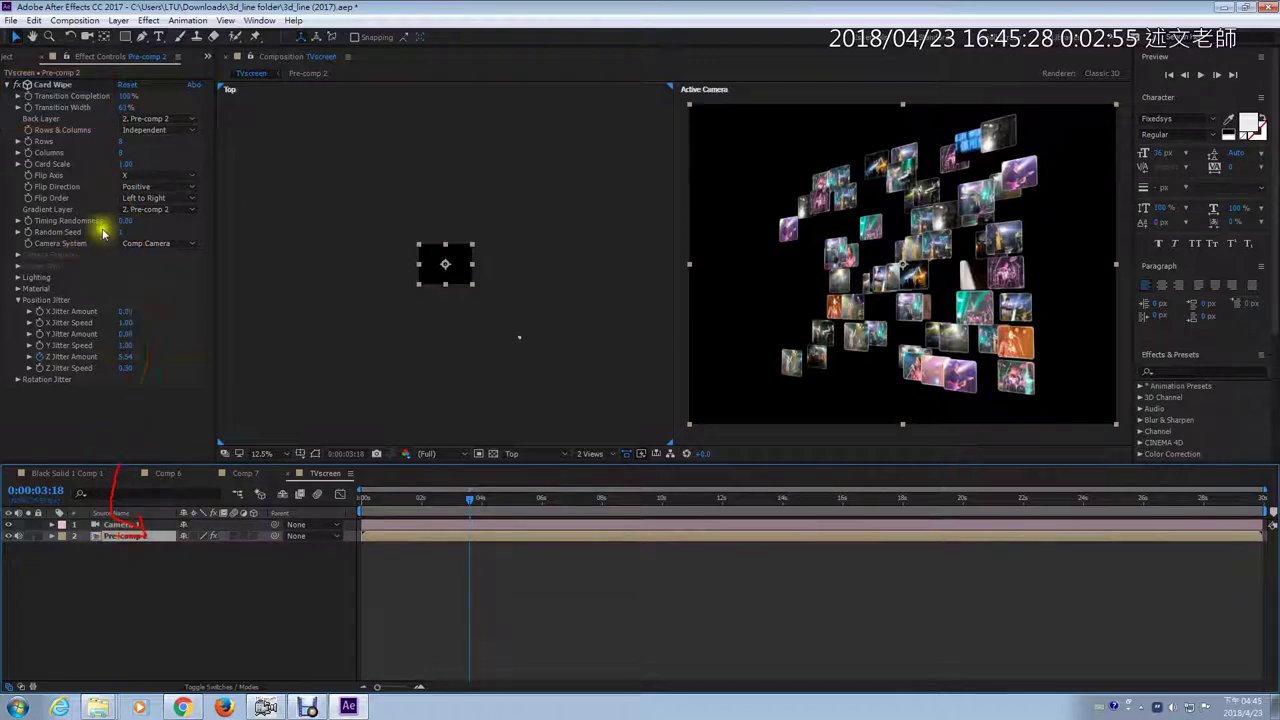
left_click(226, 477)
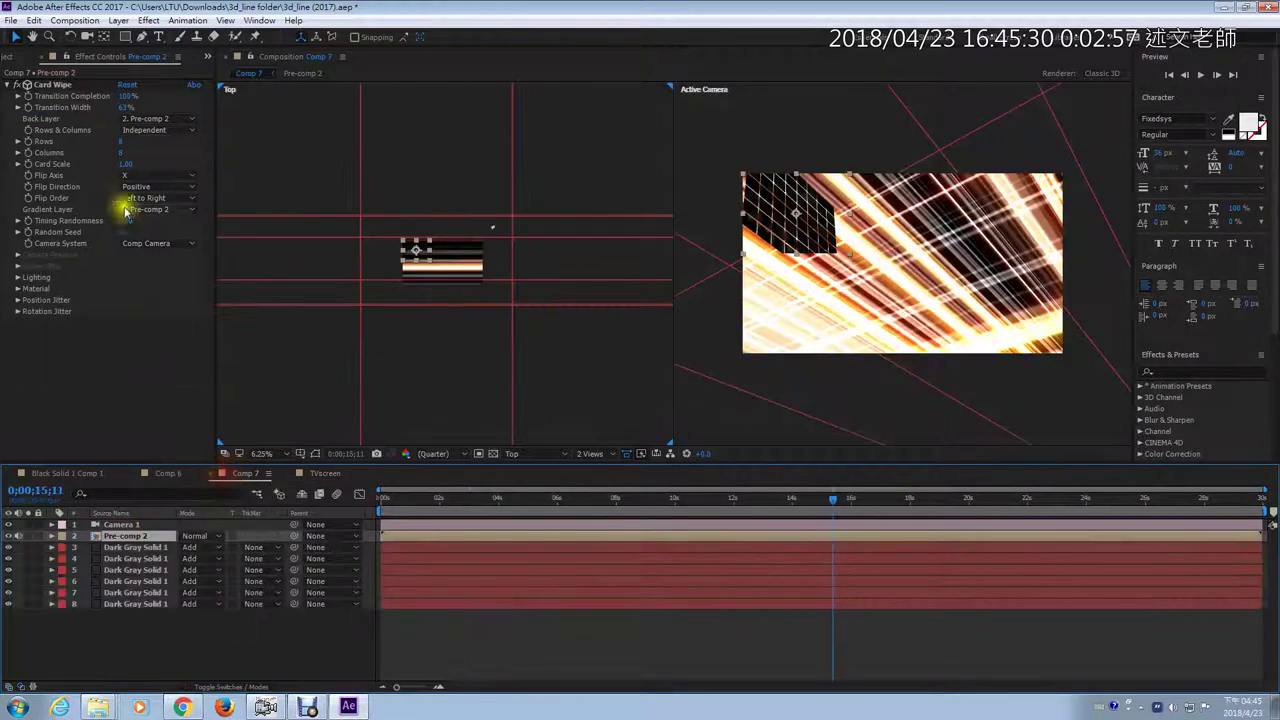
left_click(58, 87)
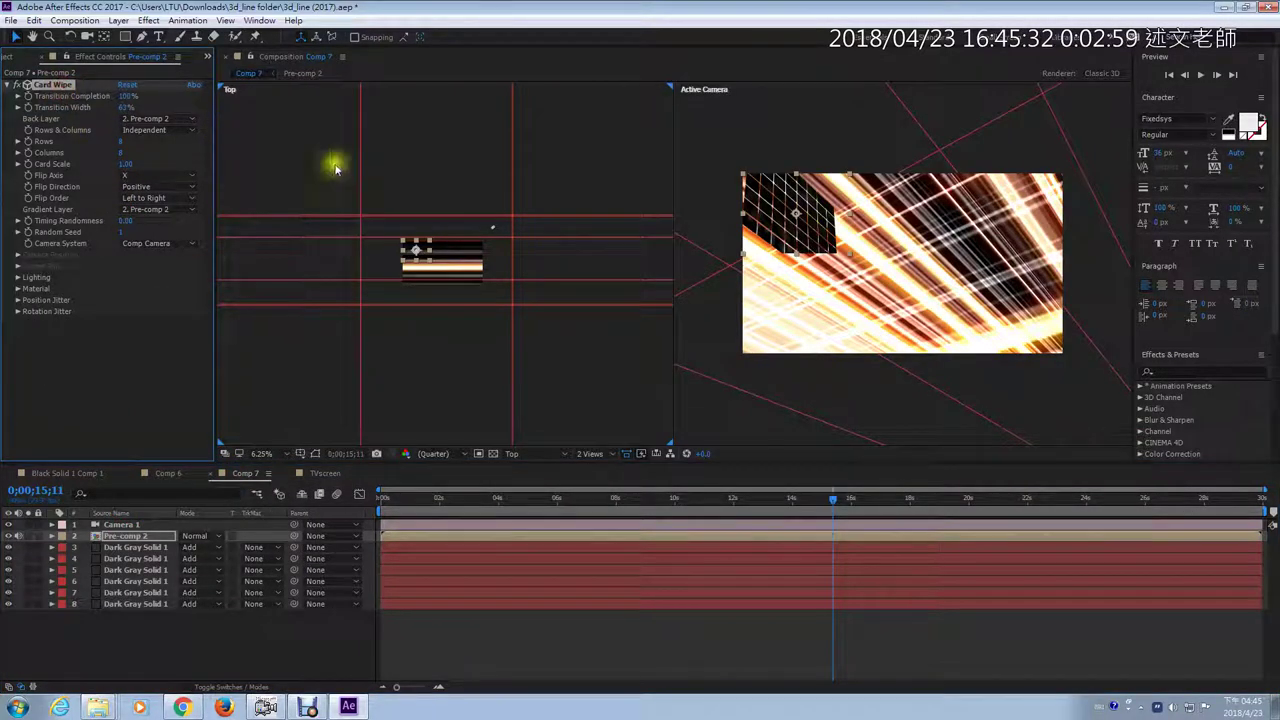
Centre the Pre-comp 2 layer over the light lines in the Active Camera view and scale it to 236%
left_click_drag(829, 230, 782, 210)
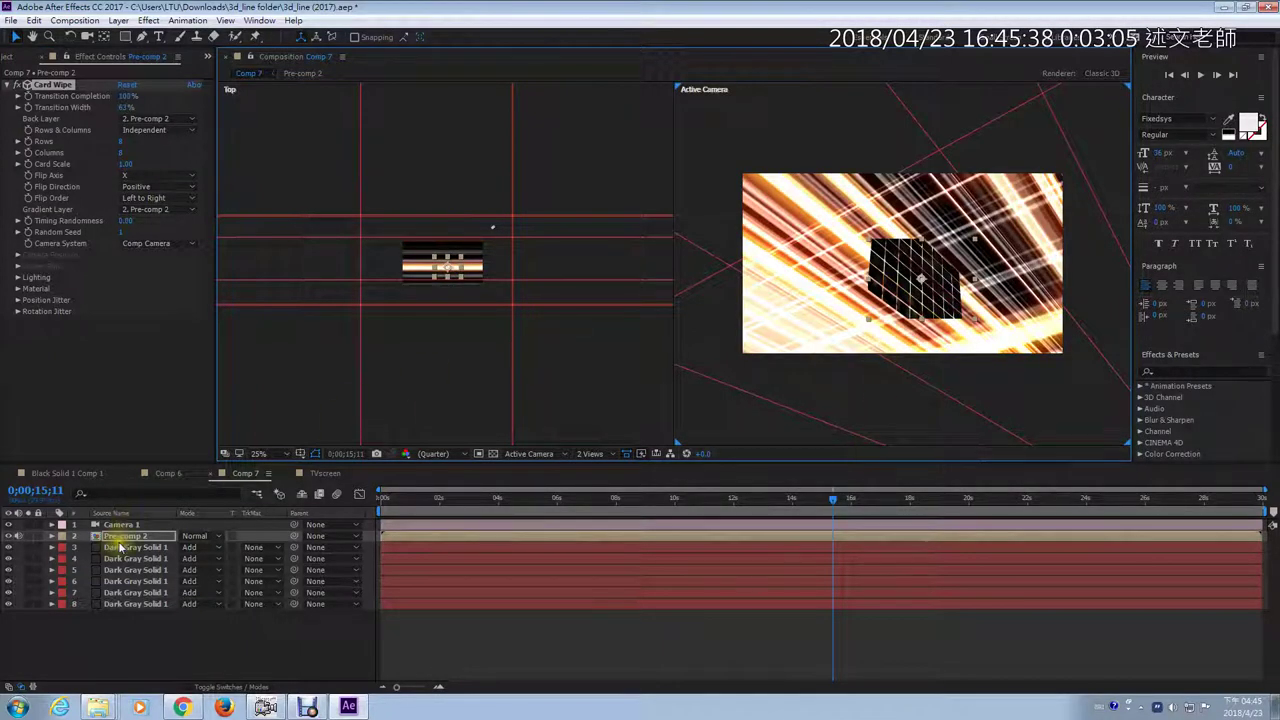
key("s")
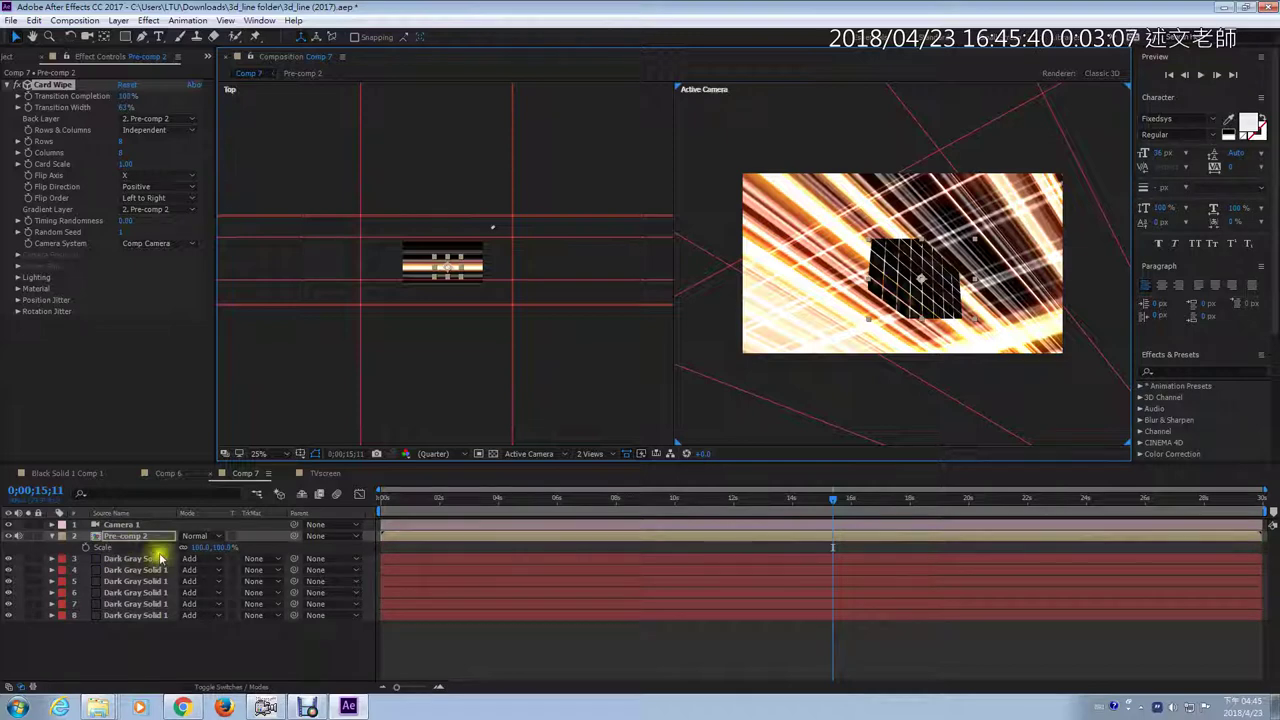
left_click_drag(200, 546, 338, 556)
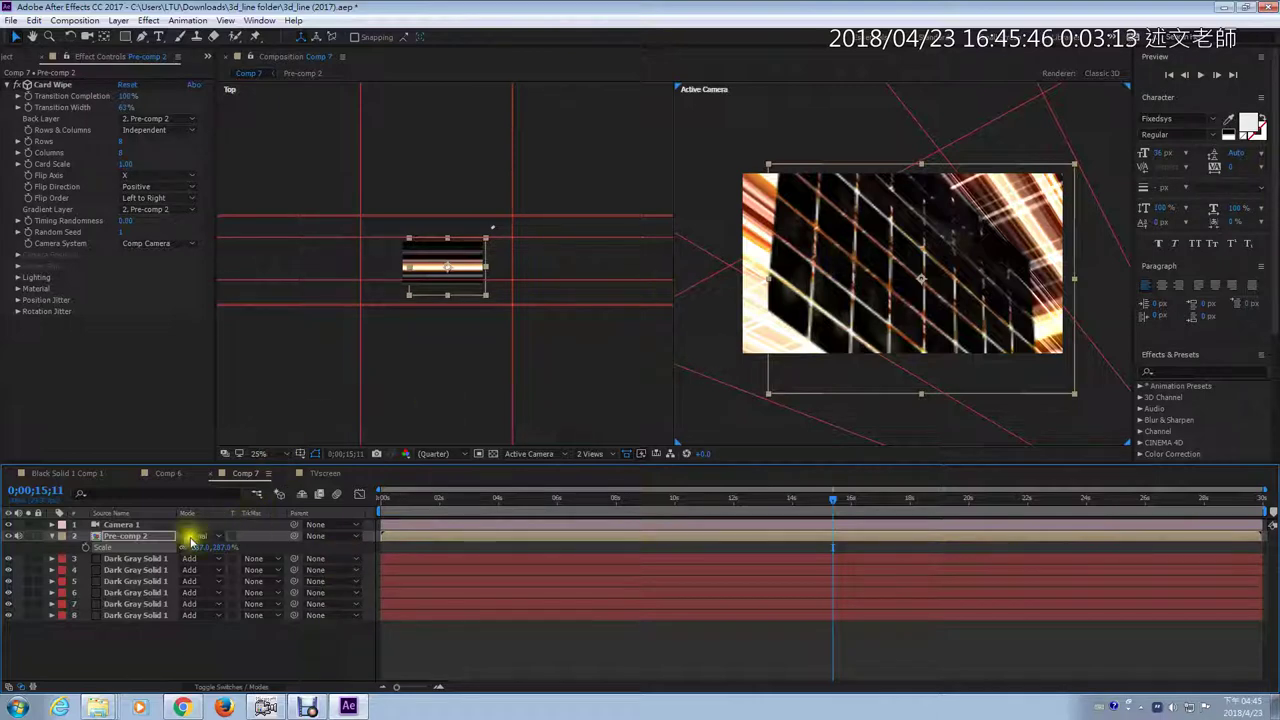
left_click_drag(200, 547, 178, 556)
left_click_drag(851, 289, 837, 266)
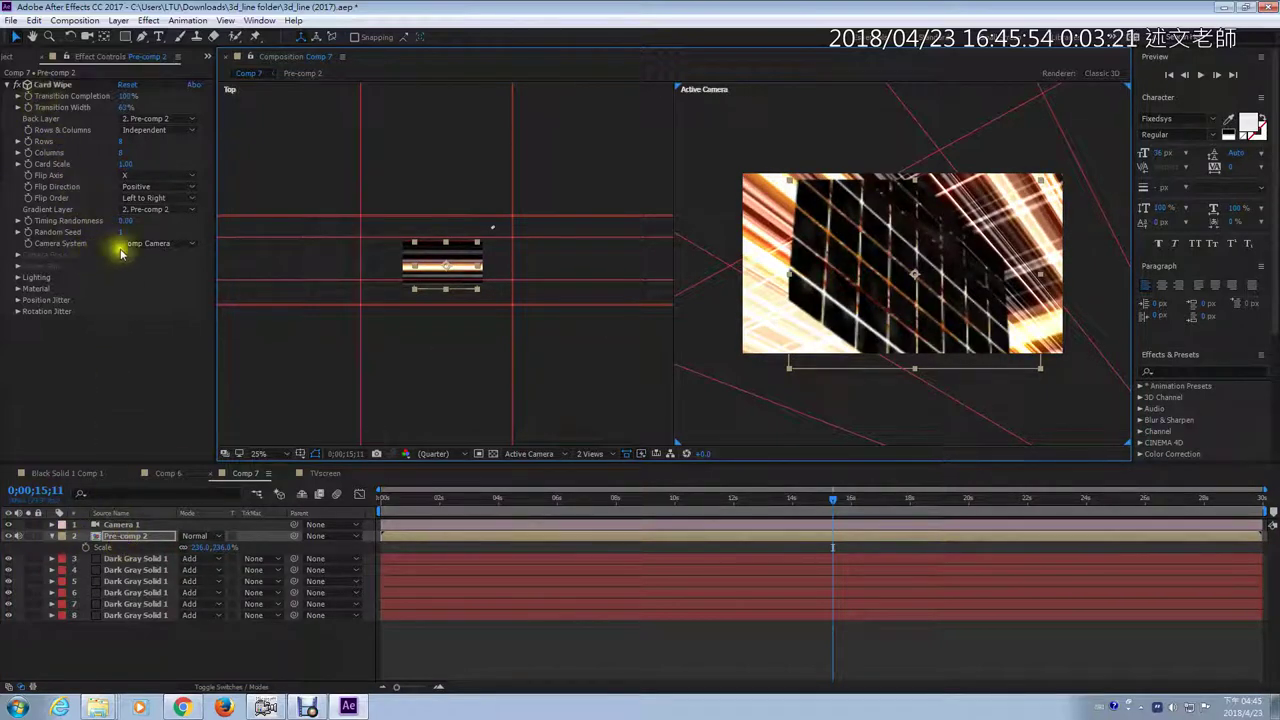
Keep Comp Camera as the Card Wipe camera system and move Camera 1 in the Top view to below and right of the layers
left_click(162, 244)
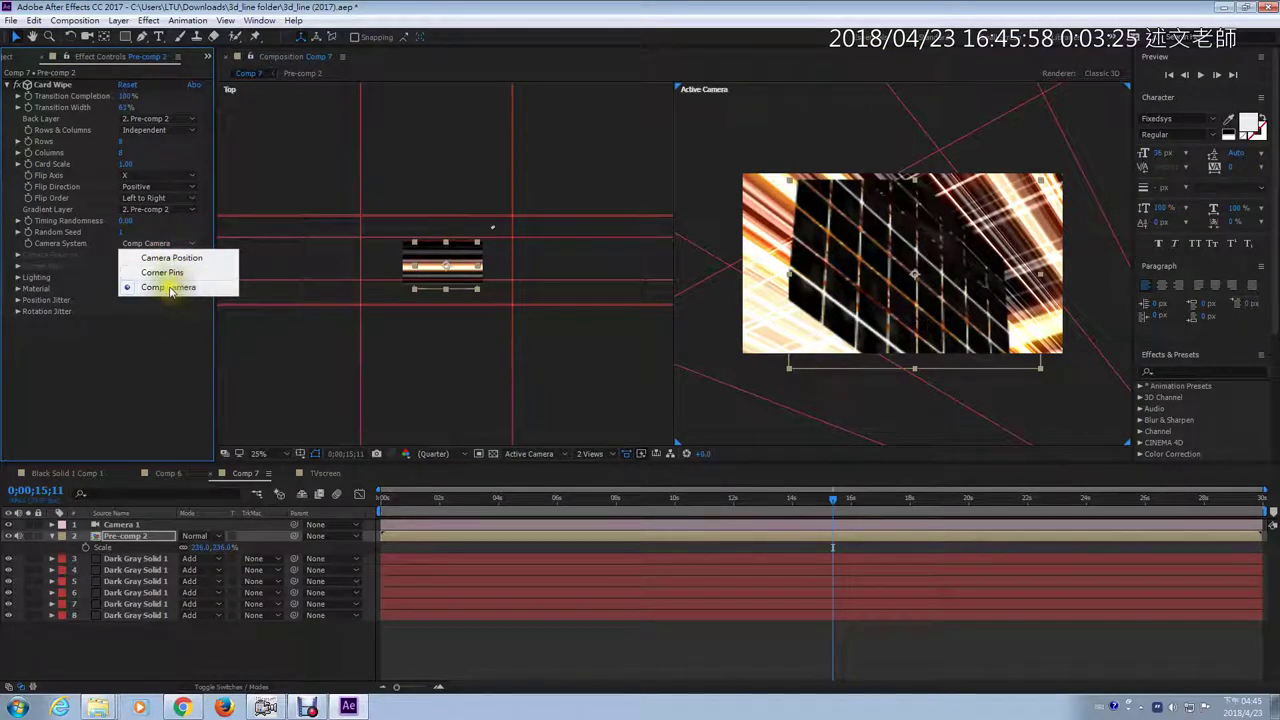
left_click(170, 287)
left_click(125, 524)
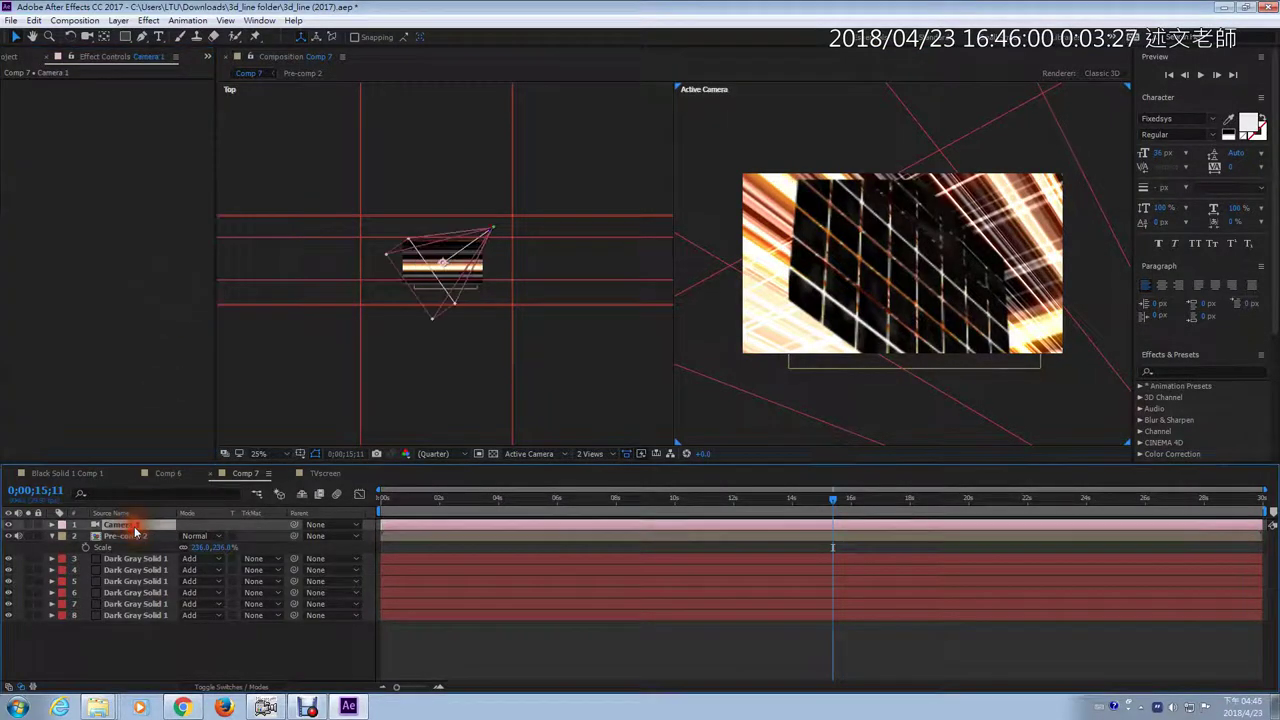
left_click(498, 230)
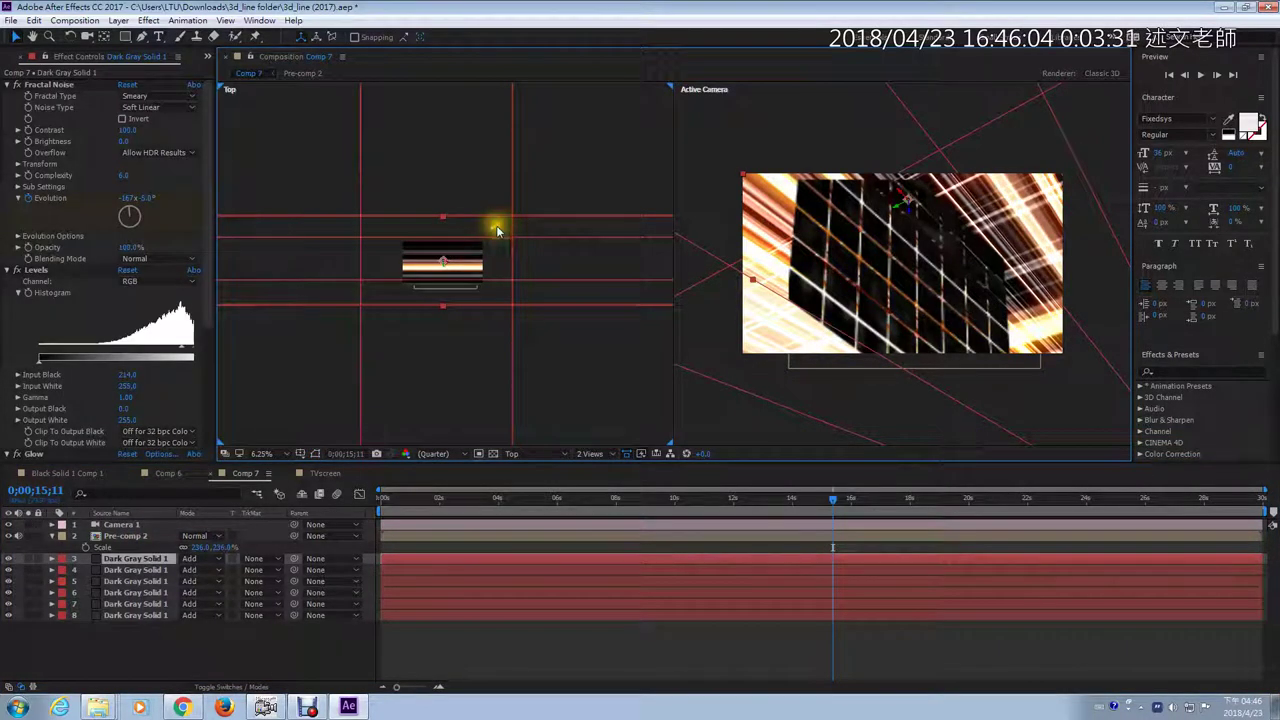
left_click_drag(497, 230, 521, 350)
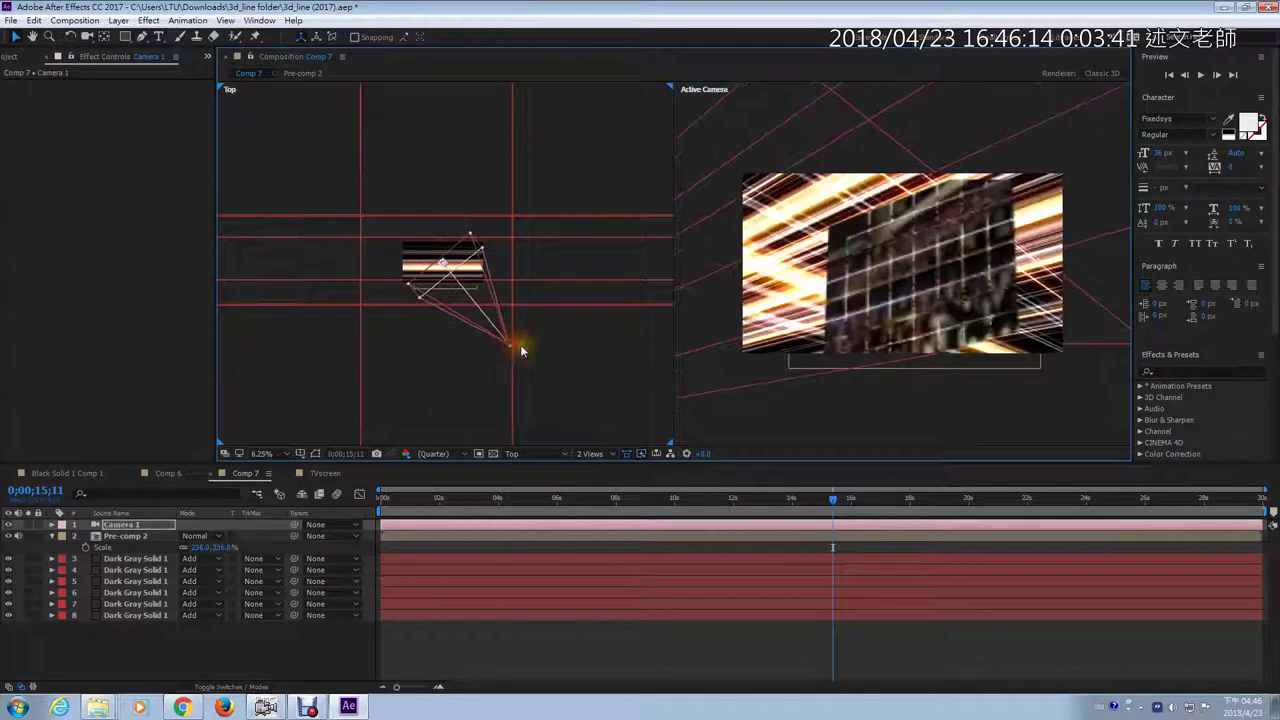
Examine the card animation at several times in Comp 7 and compare it with the animation in the TVscreen composition
left_click(416, 500)
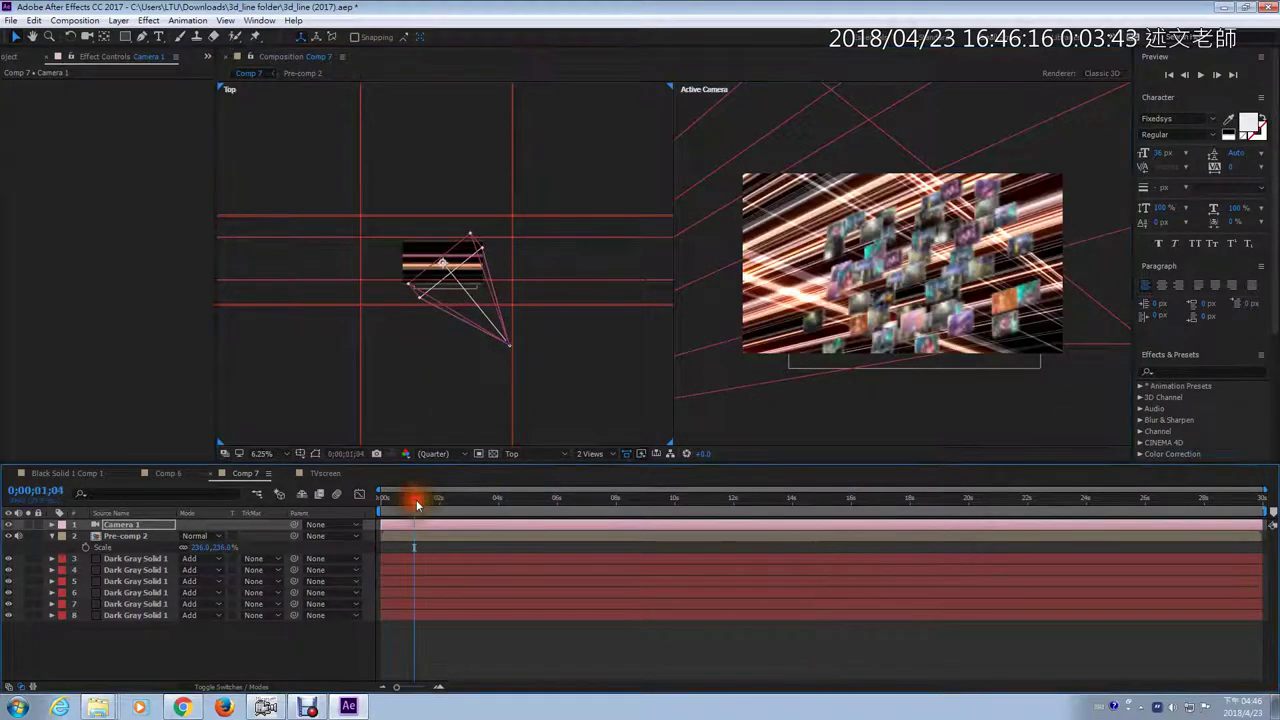
left_click_drag(418, 505, 469, 504)
left_click(523, 500)
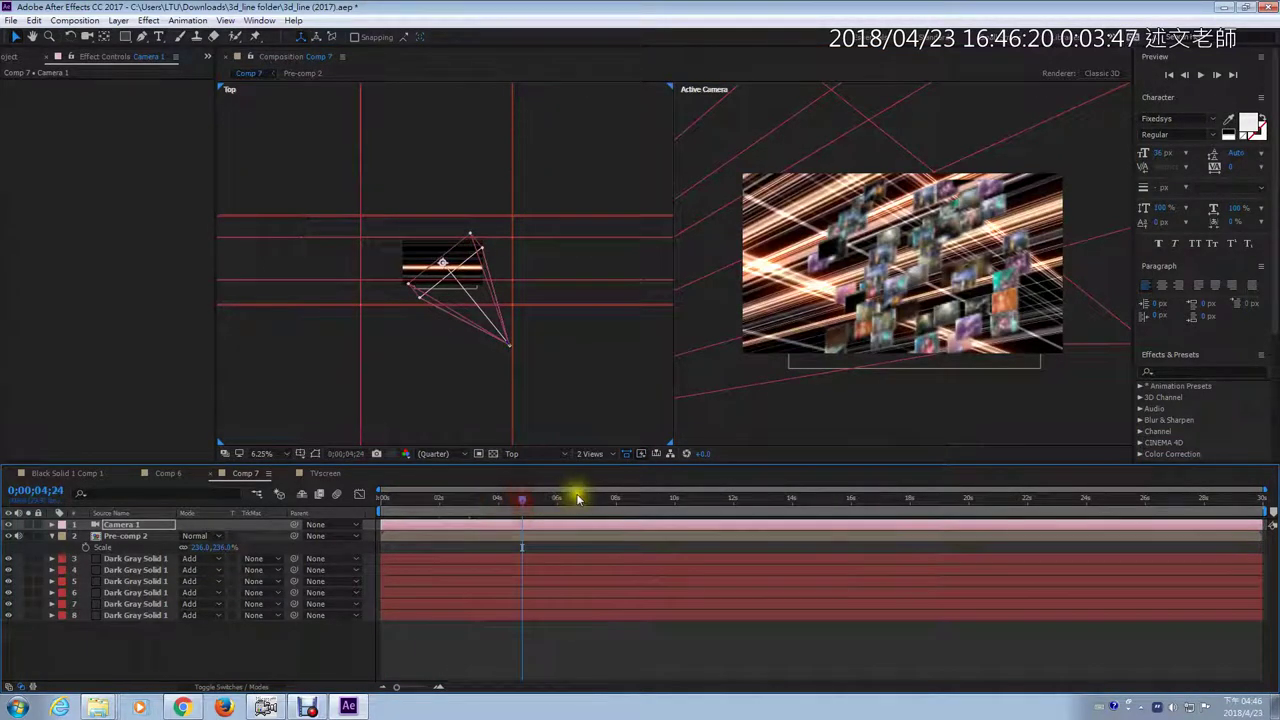
left_click(576, 500)
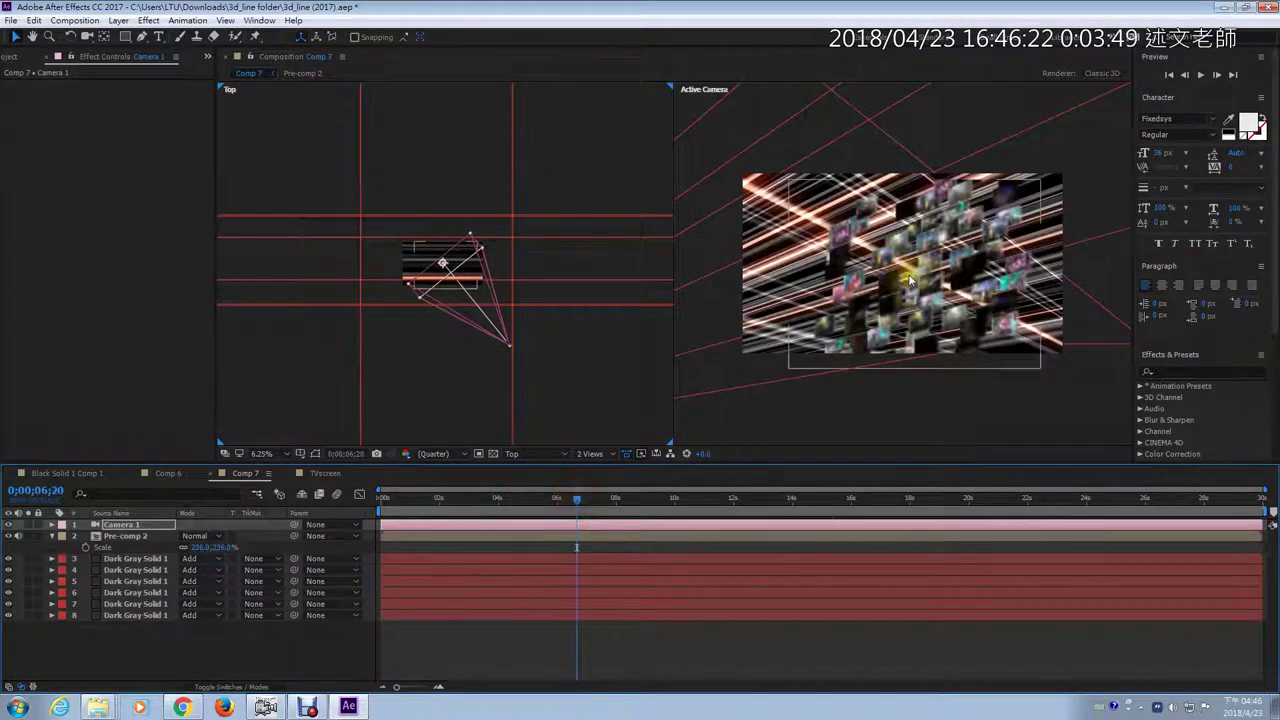
left_click(120, 537)
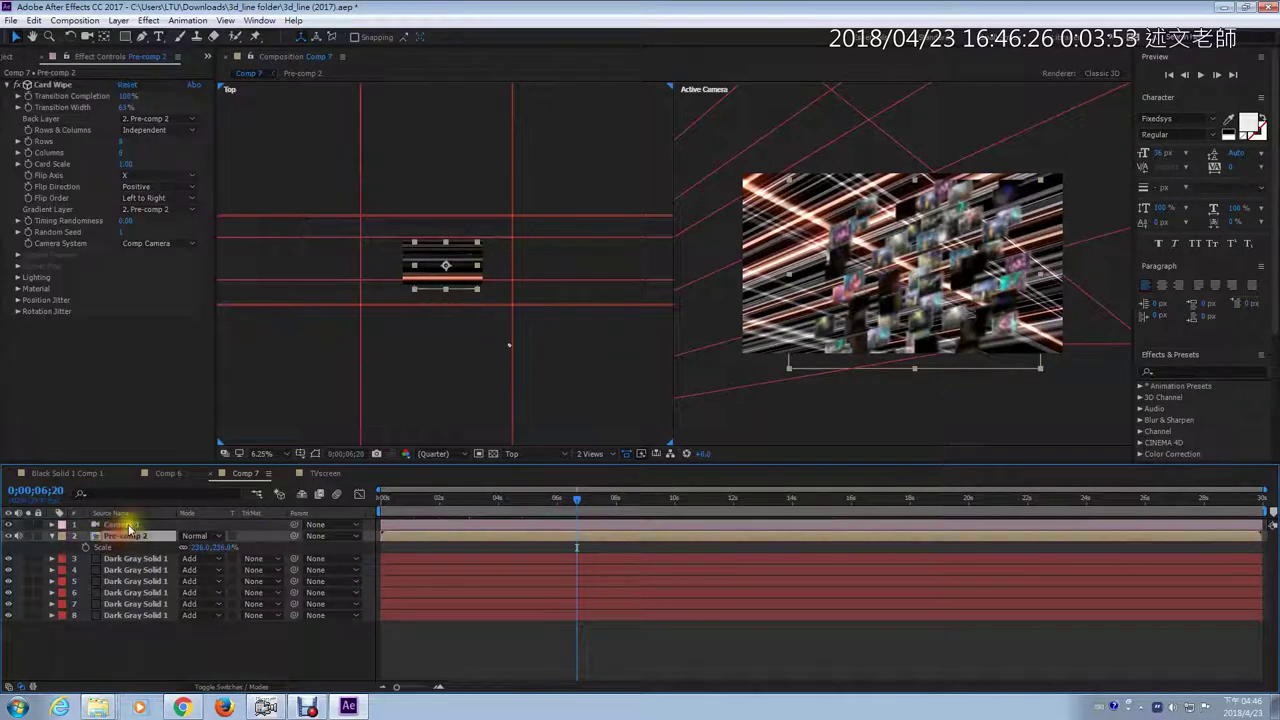
left_click(127, 526)
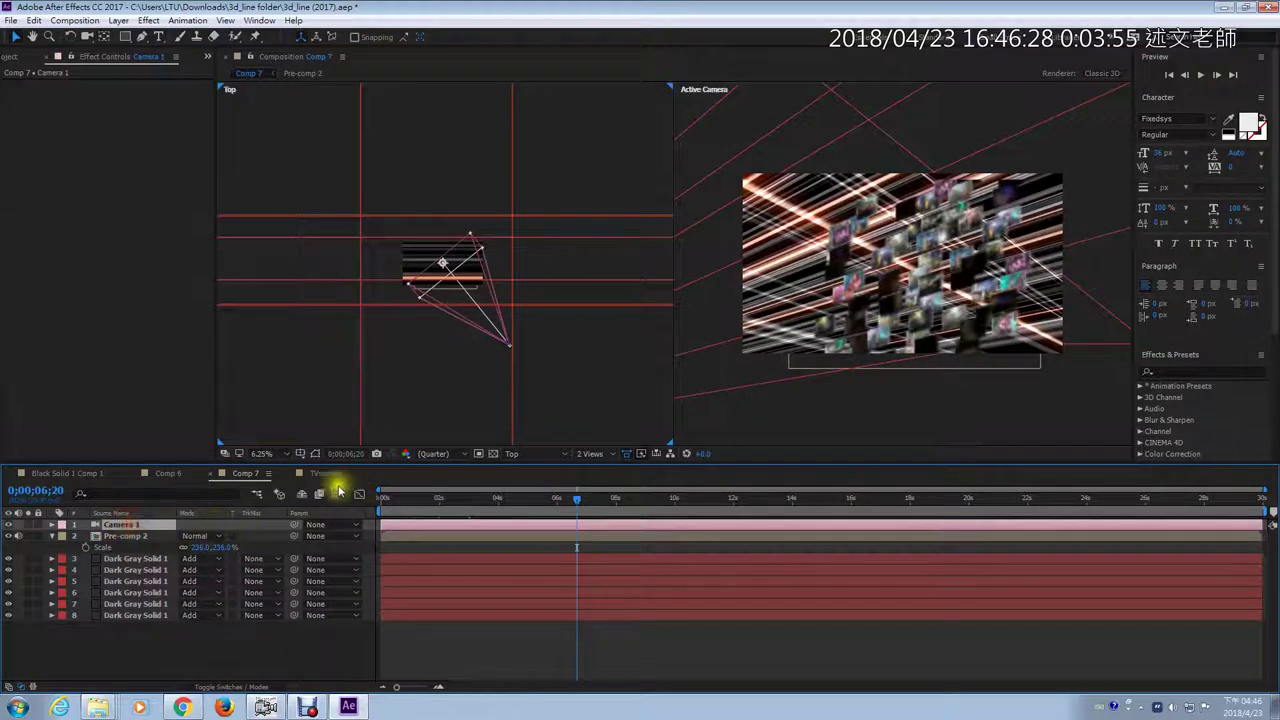
left_click(318, 476)
left_click_drag(420, 502, 517, 502)
left_click(244, 476)
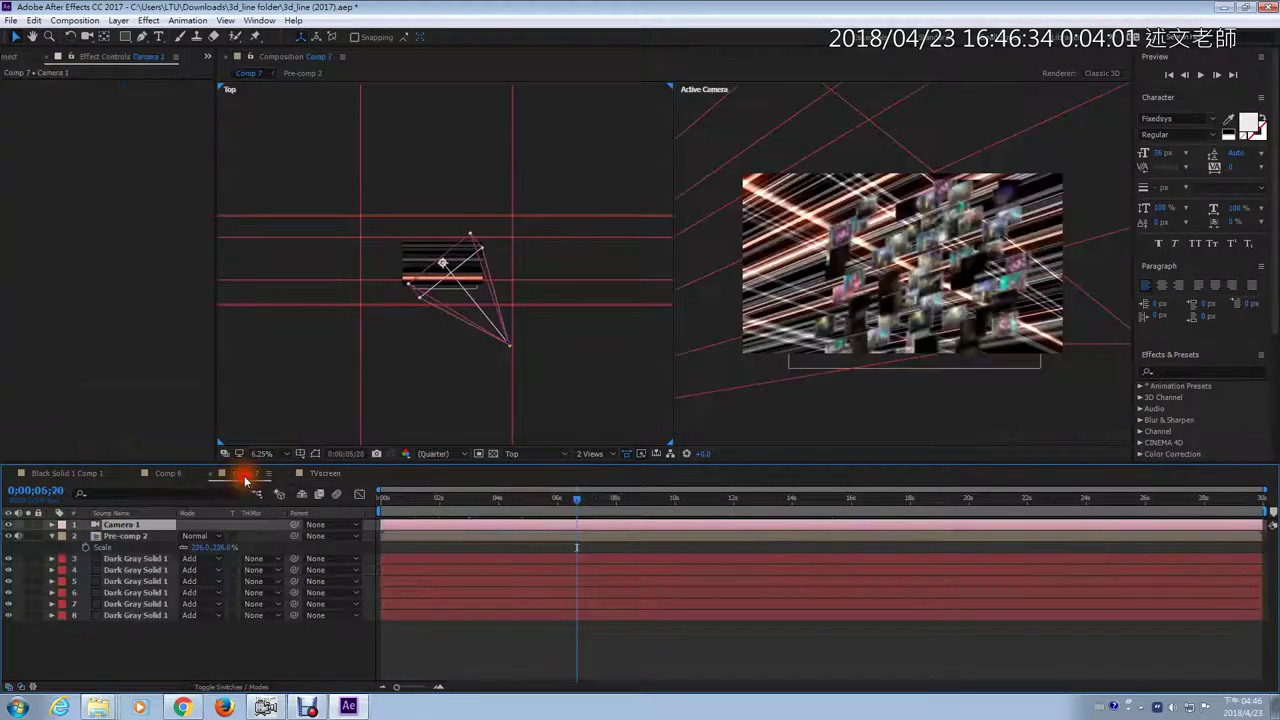
Move Camera 1 closer to the layers in the Top view and check the card animation, stopping at 0;00;00;27
left_click(112, 514)
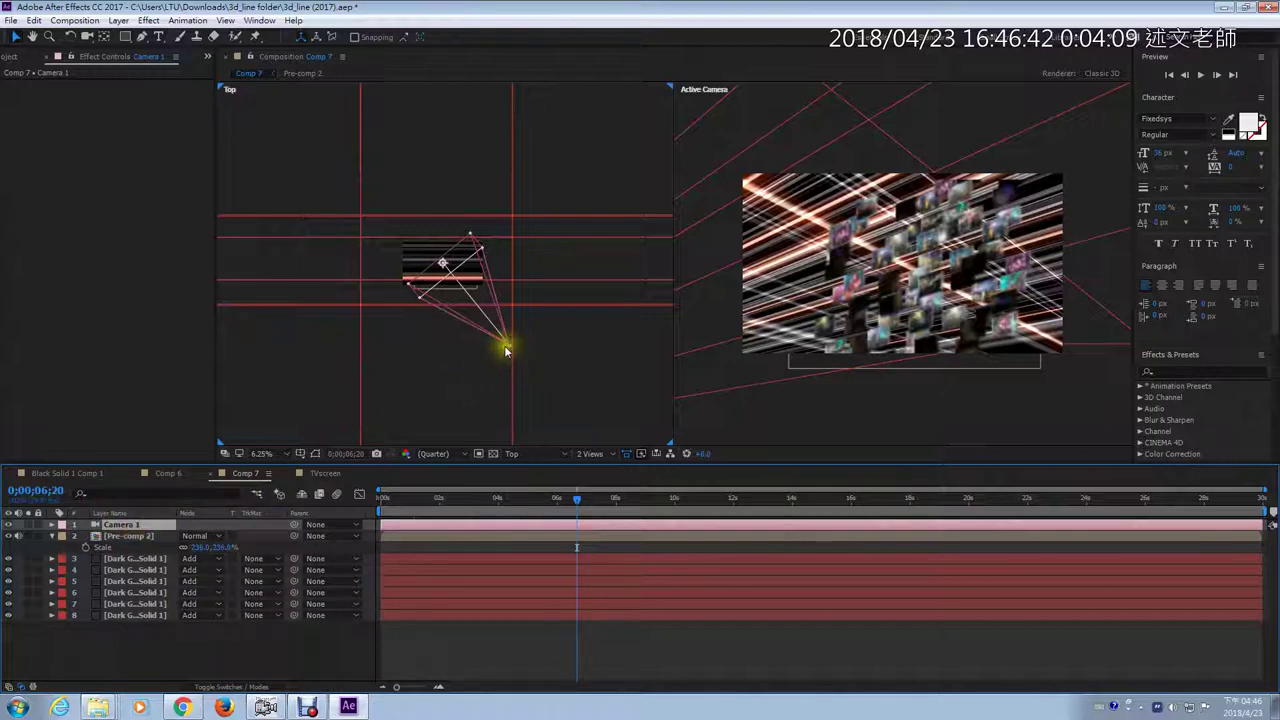
left_click_drag(504, 345, 493, 318)
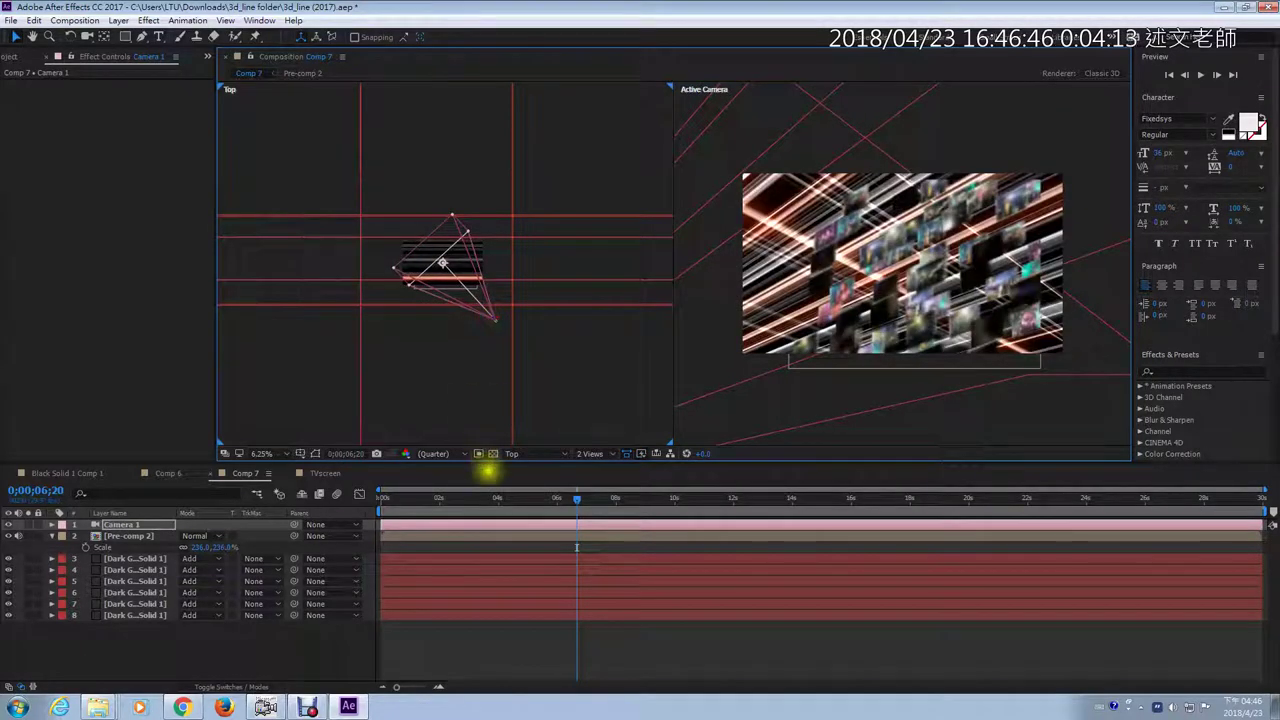
left_click_drag(579, 503, 413, 504)
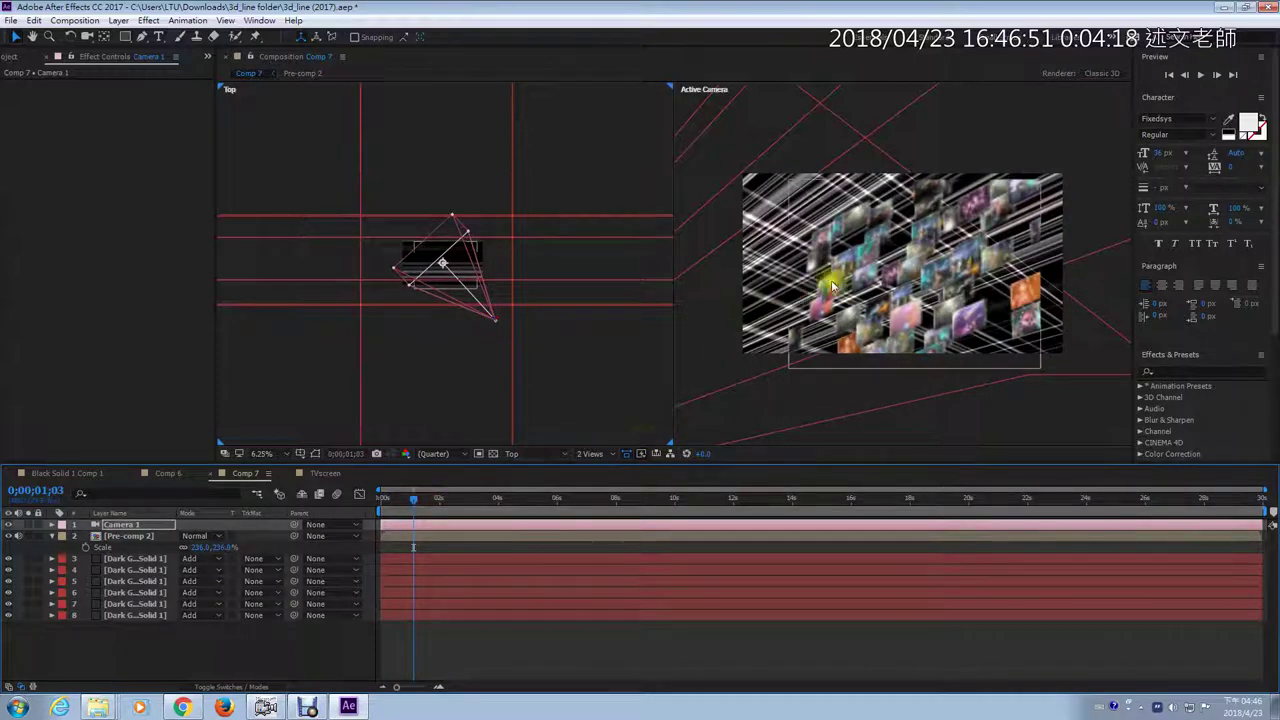
left_click(385, 506)
left_click_drag(385, 506, 408, 512)
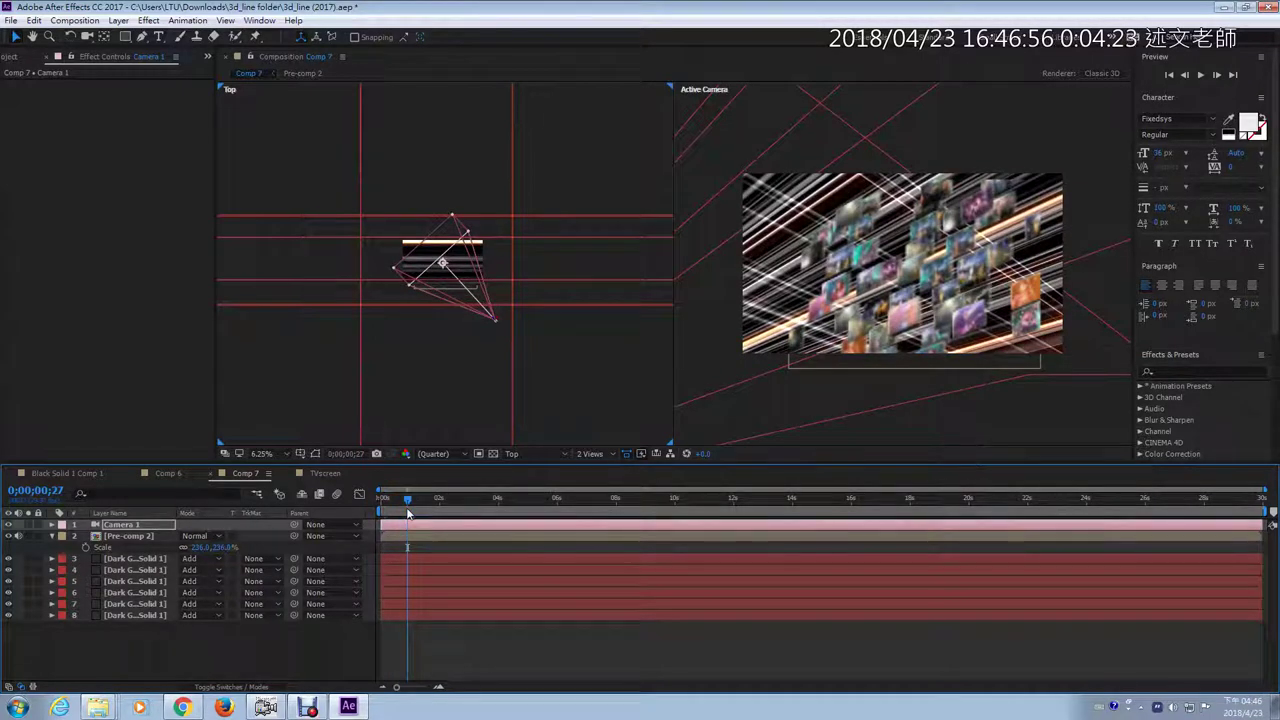
Reduce the Pre-comp 2 layer's scale to 212% and shift it slightly up and left in the Active Camera view
left_click(130, 537)
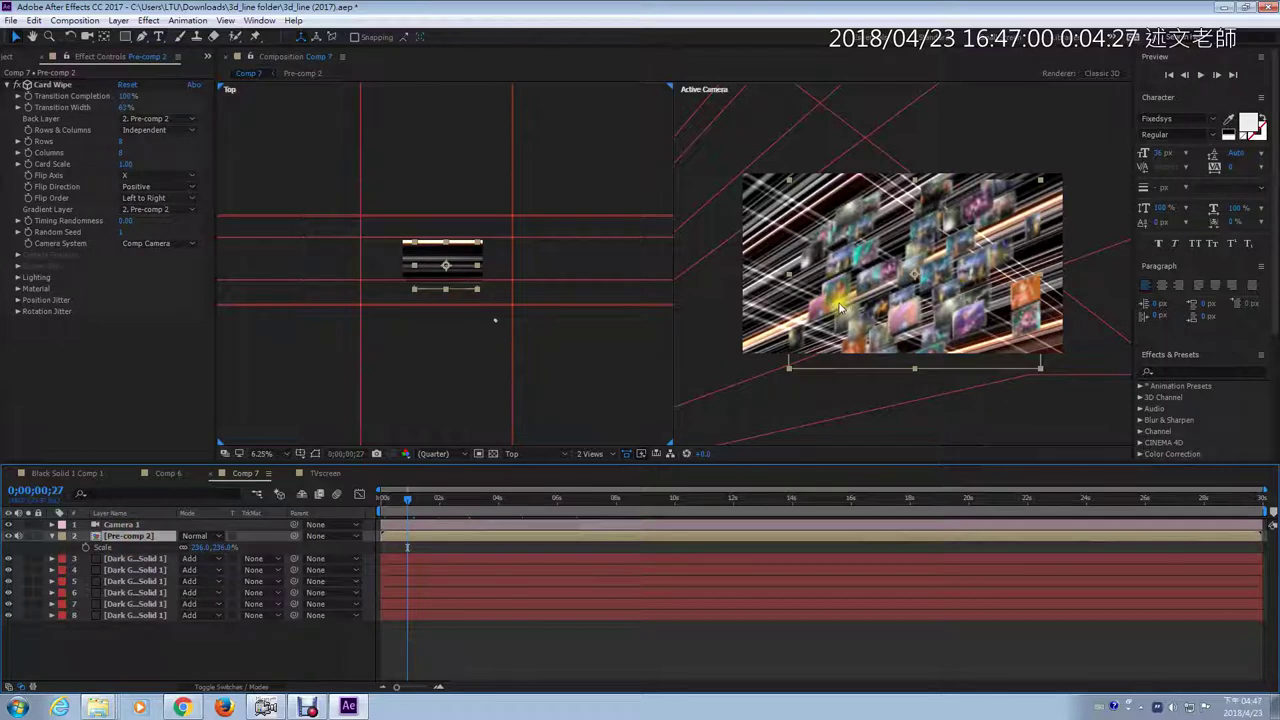
key("s")
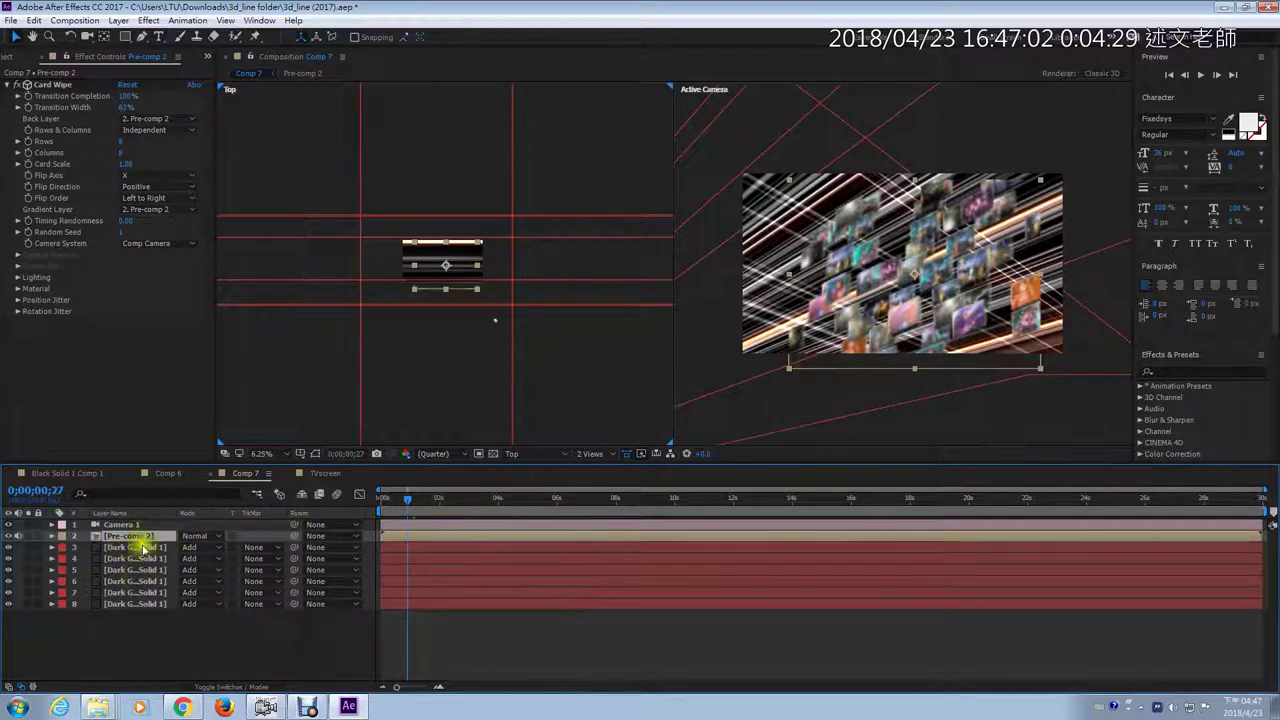
key("s")
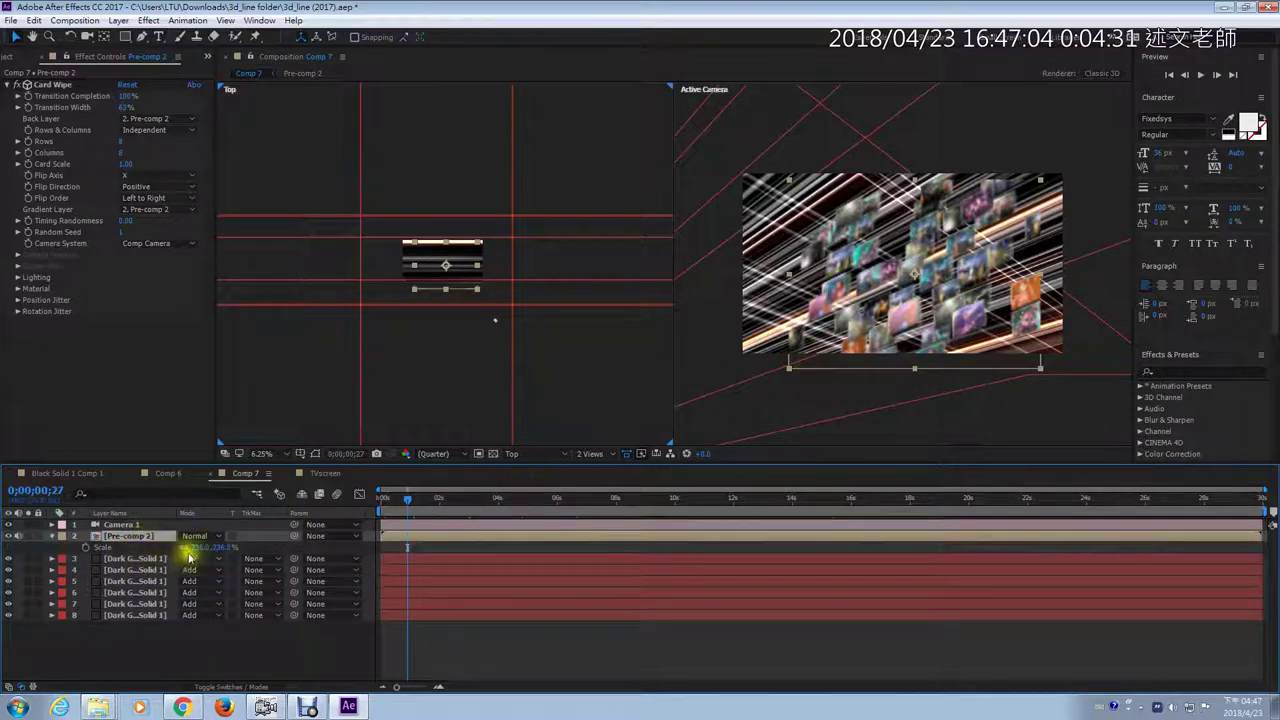
mouse_move(222, 548)
left_mouse_down()
mouse_move(247, 550)
mouse_move(228, 556)
left_mouse_up()
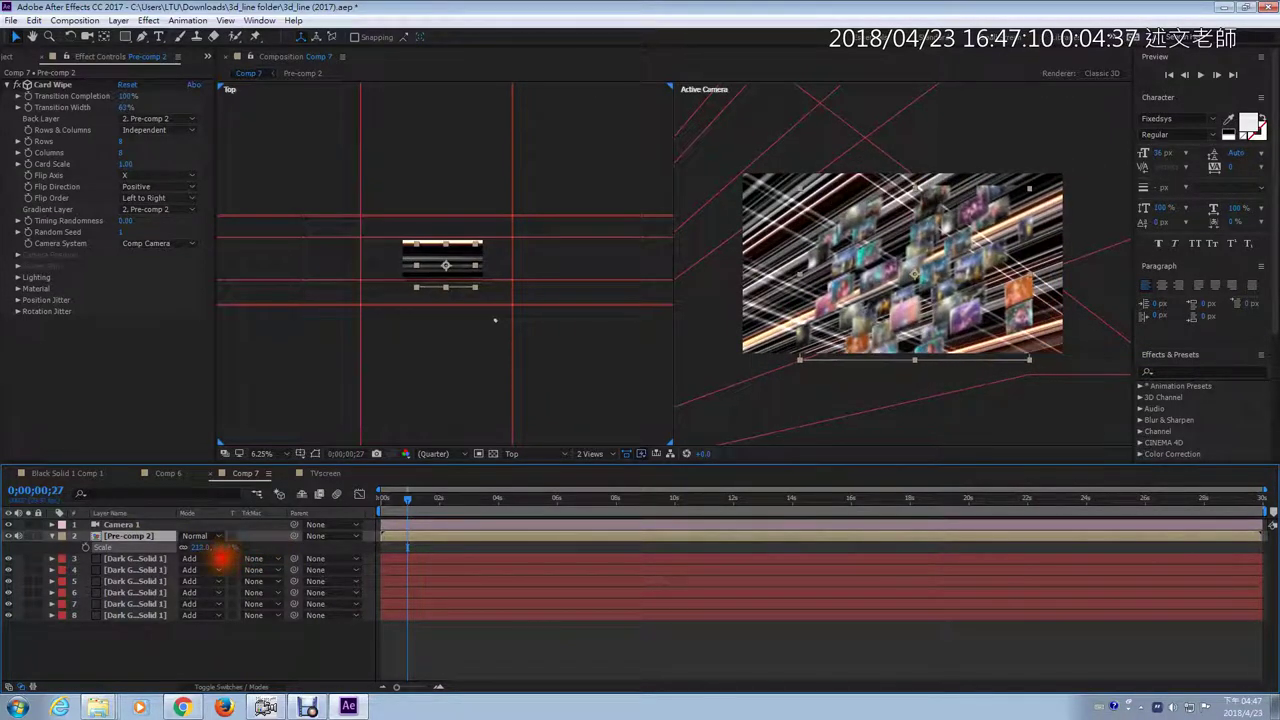
left_click_drag(885, 315, 878, 290)
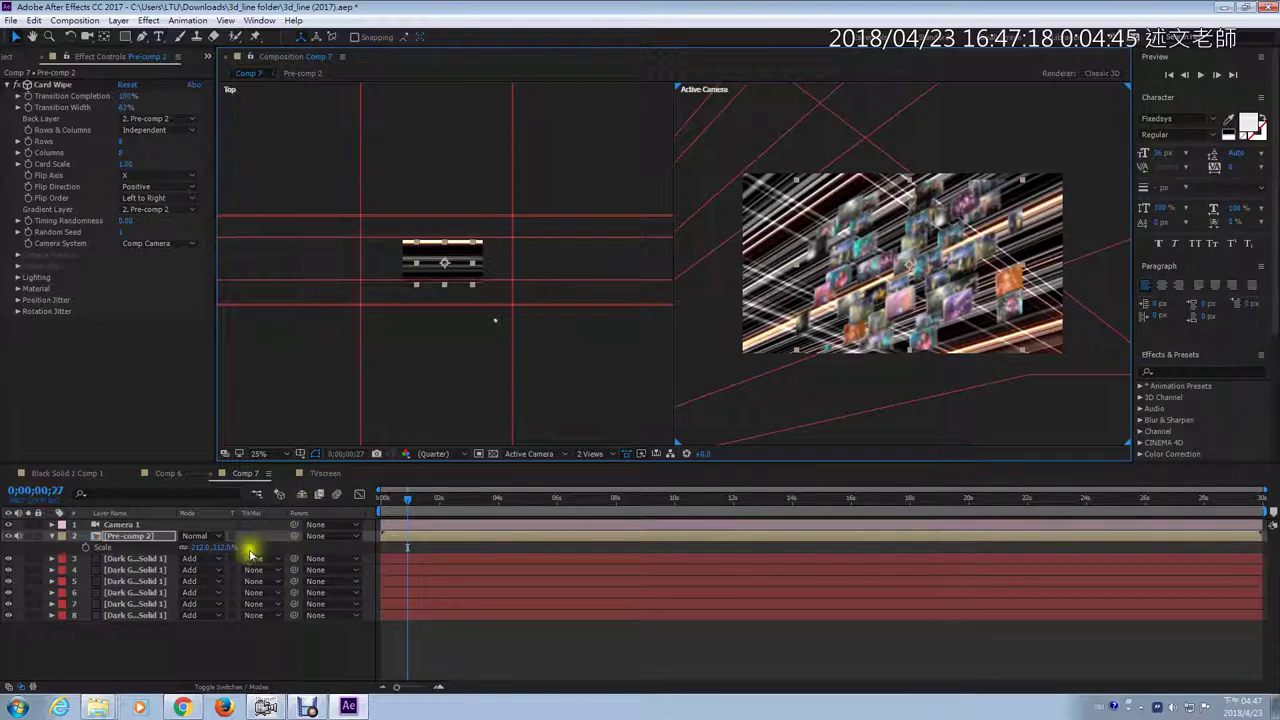
Change the Top view to Left and move Camera 1 up and slightly away from the layers
left_click(137, 525)
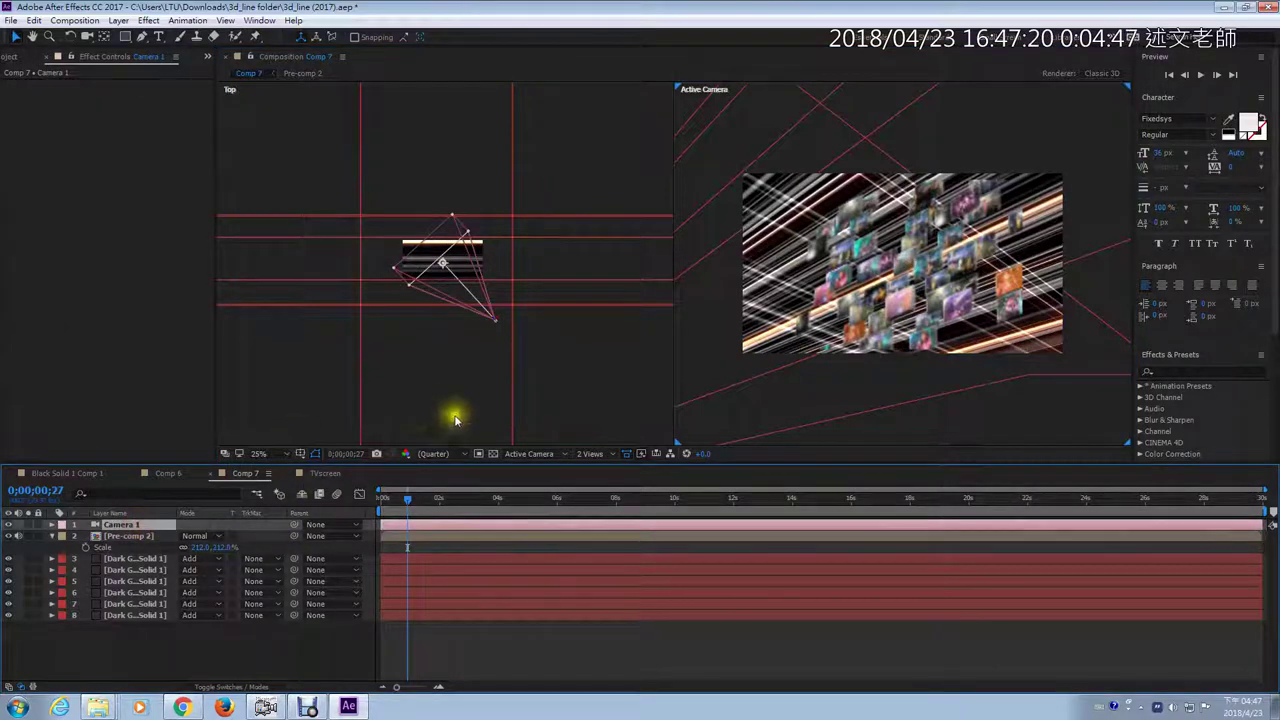
left_click(492, 387)
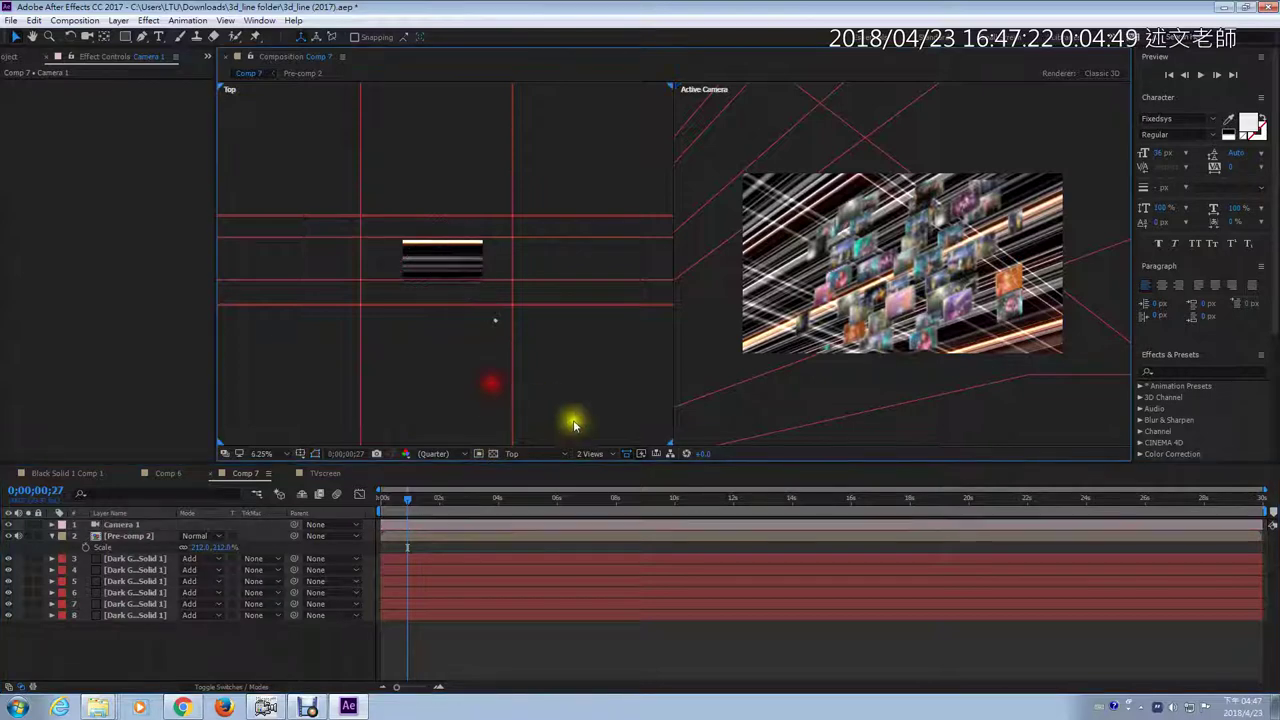
left_click(532, 453)
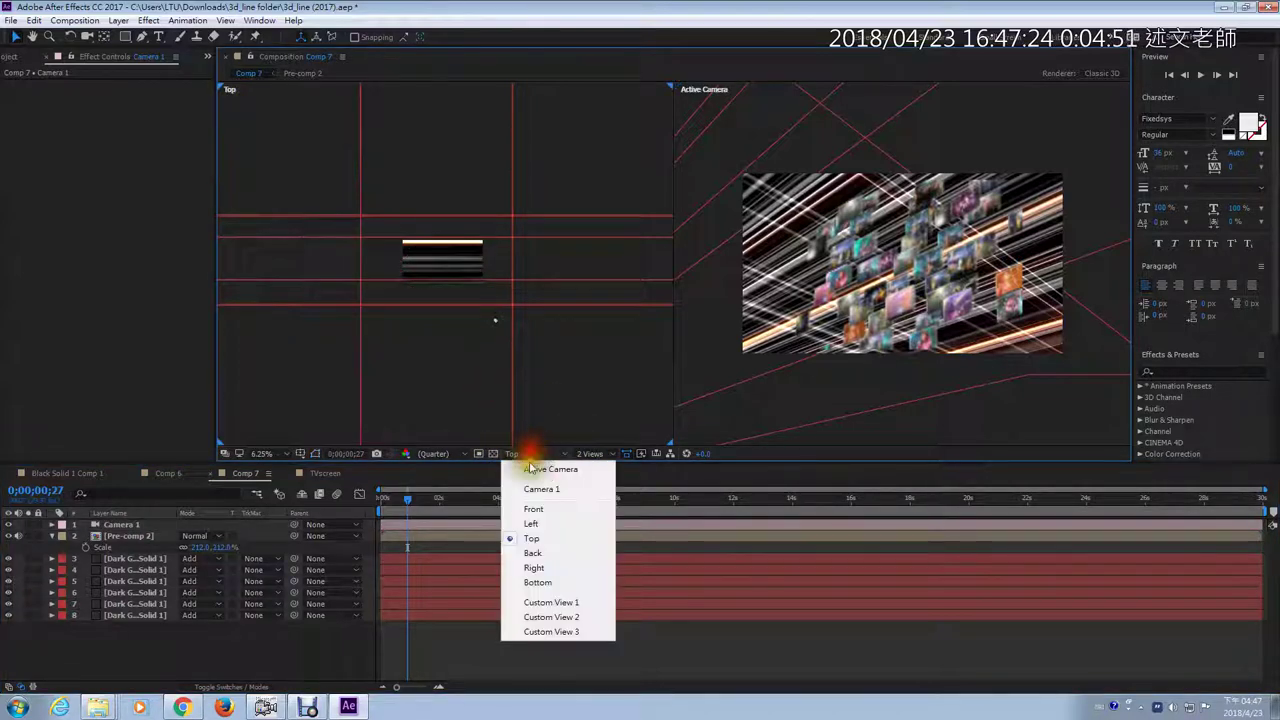
left_click(535, 527)
left_click(505, 313)
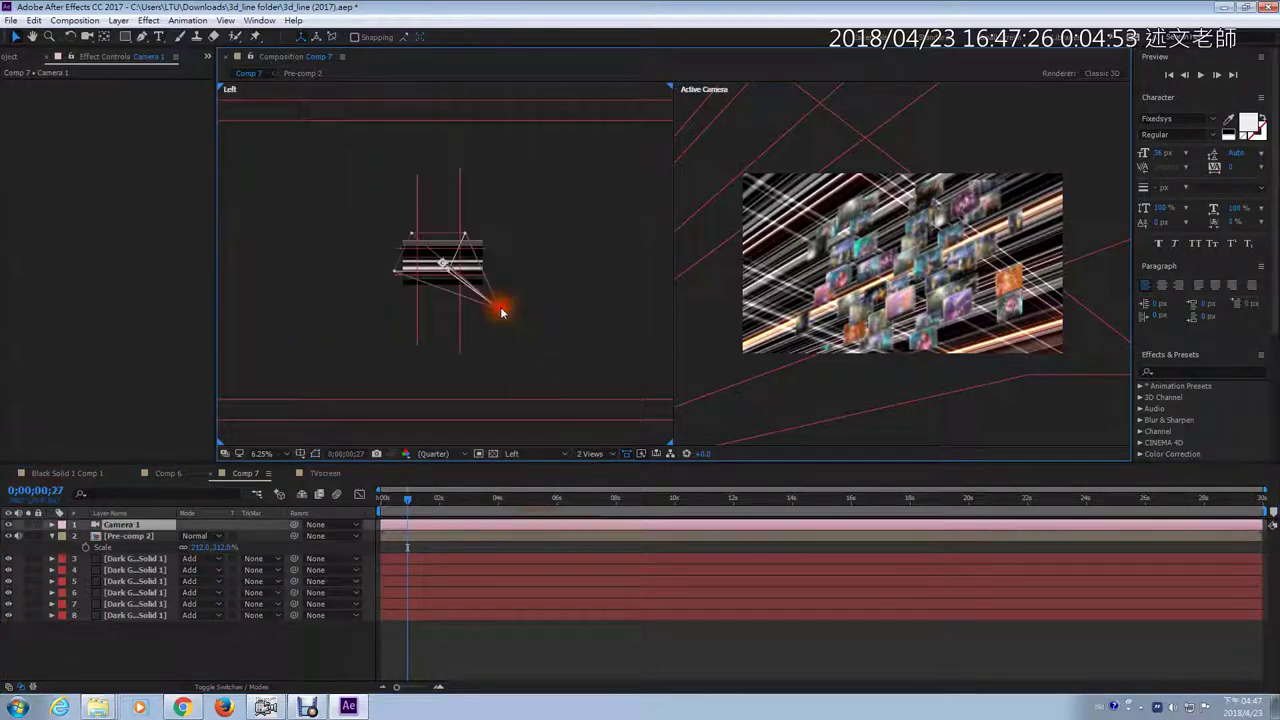
left_click_drag(503, 312, 520, 291)
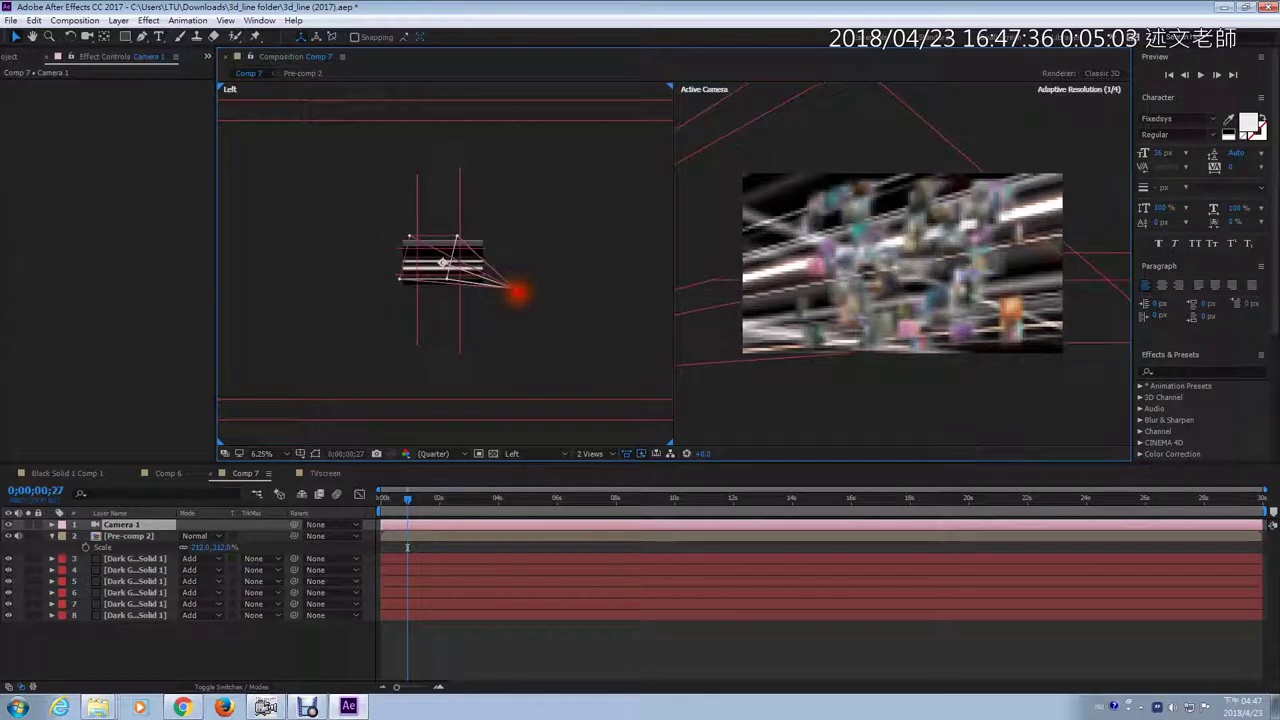